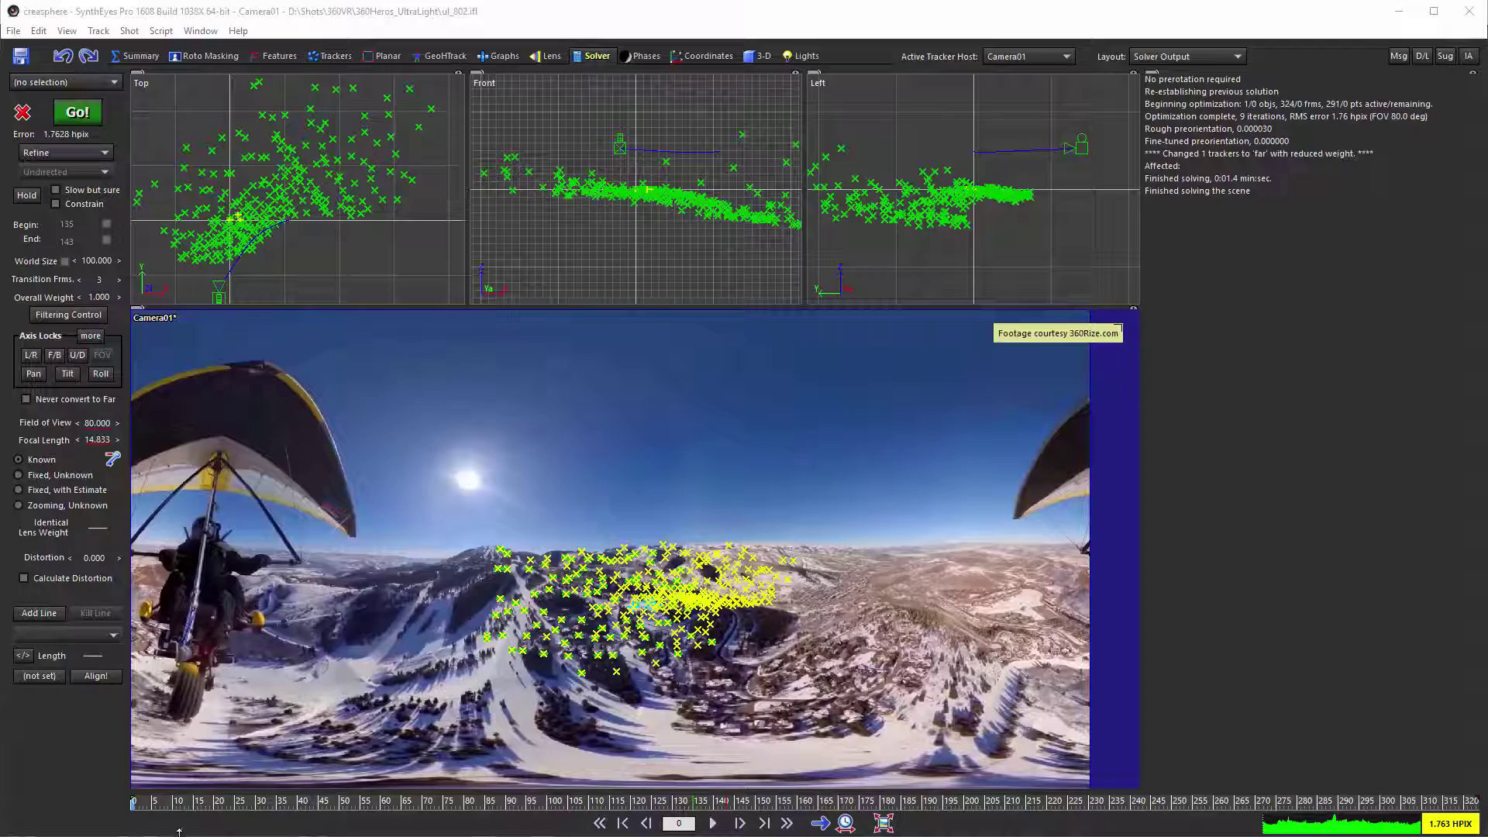
Step: Play through the solved 360 shot, scrubbing back to frame 138 and stopping at frame 202
key(space)
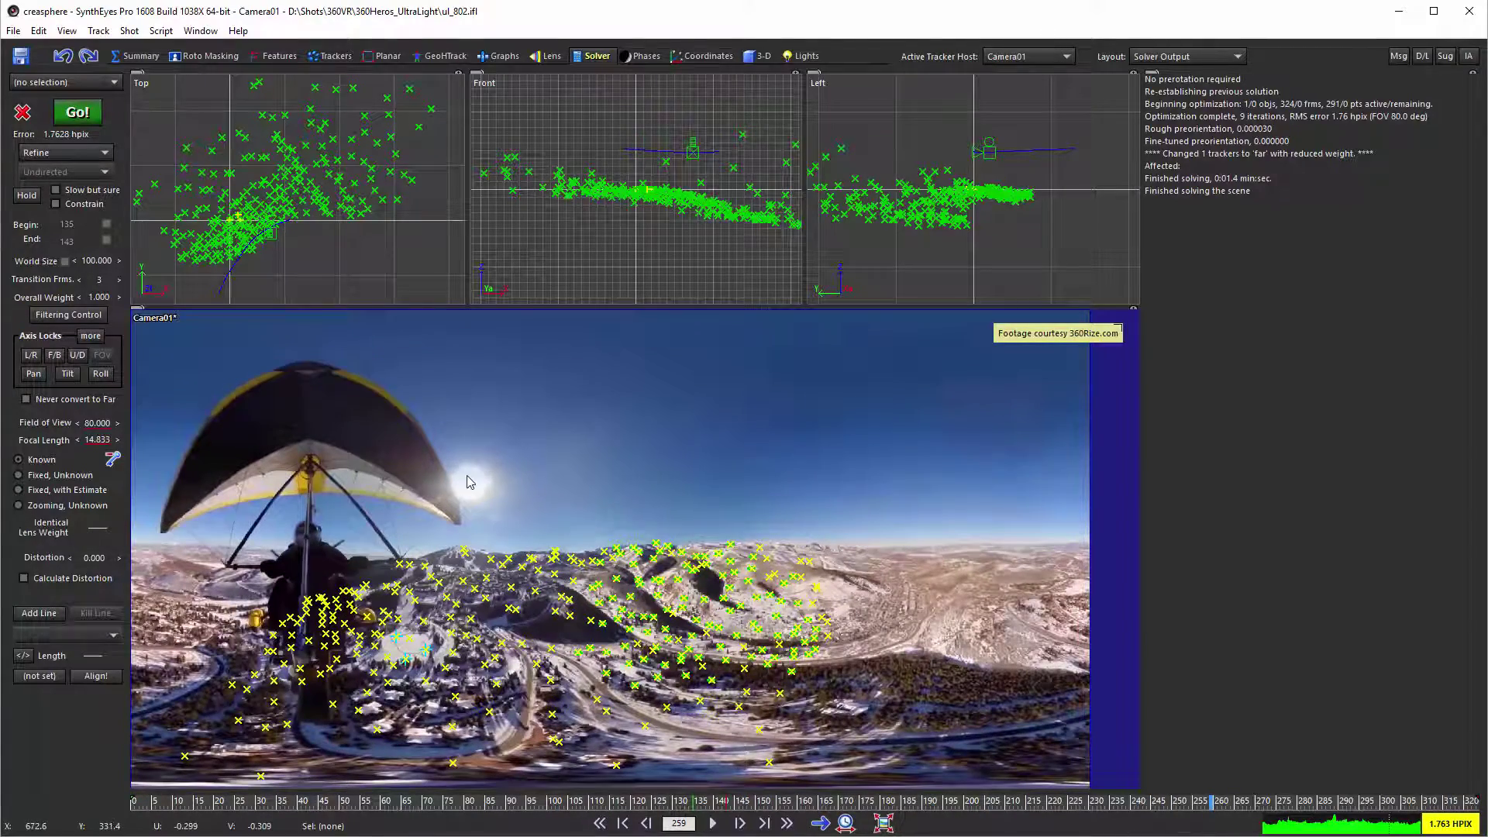
drag(278, 803, 679, 836)
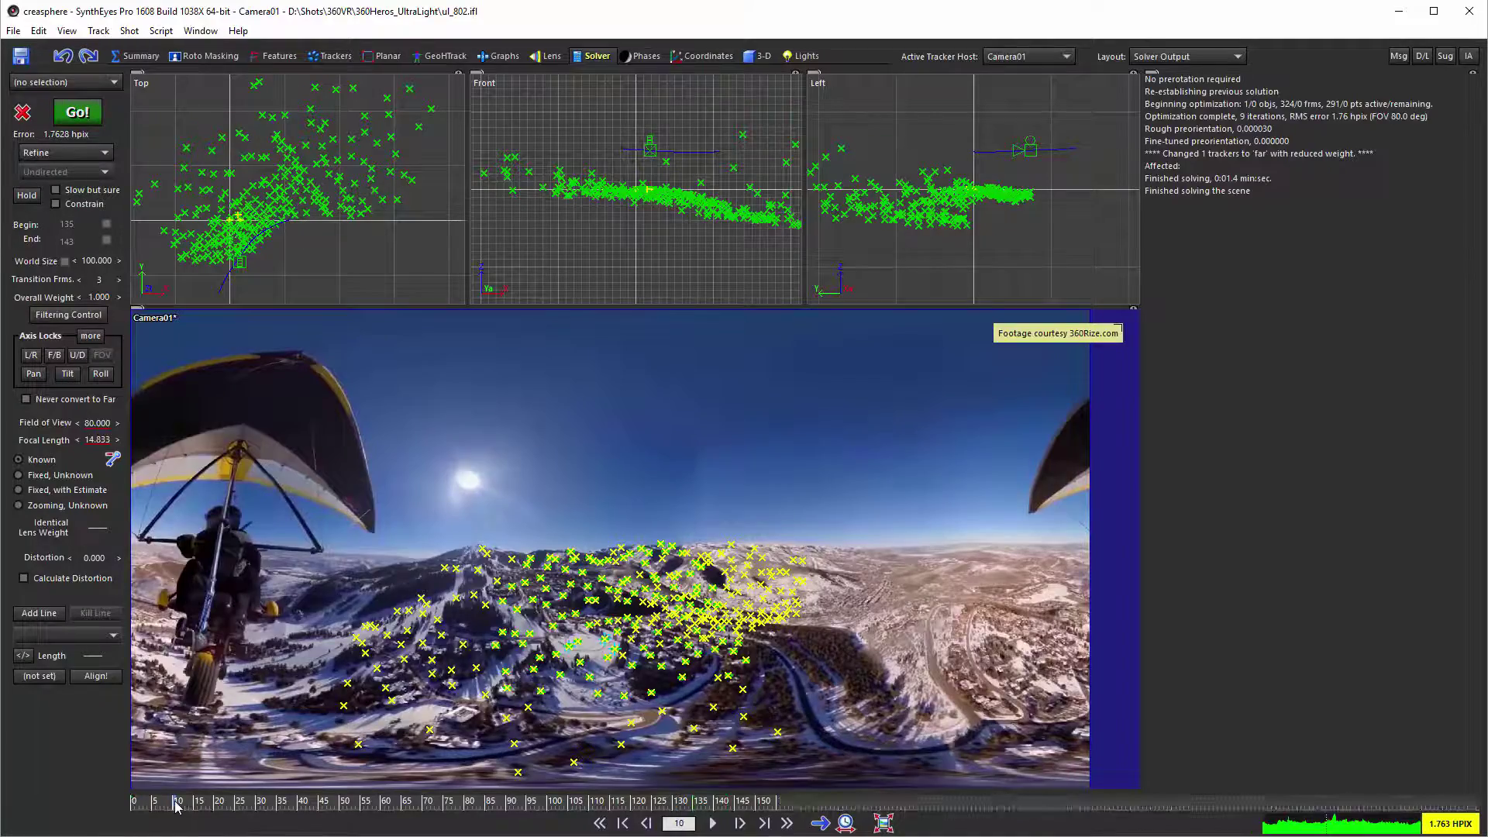
key(space)
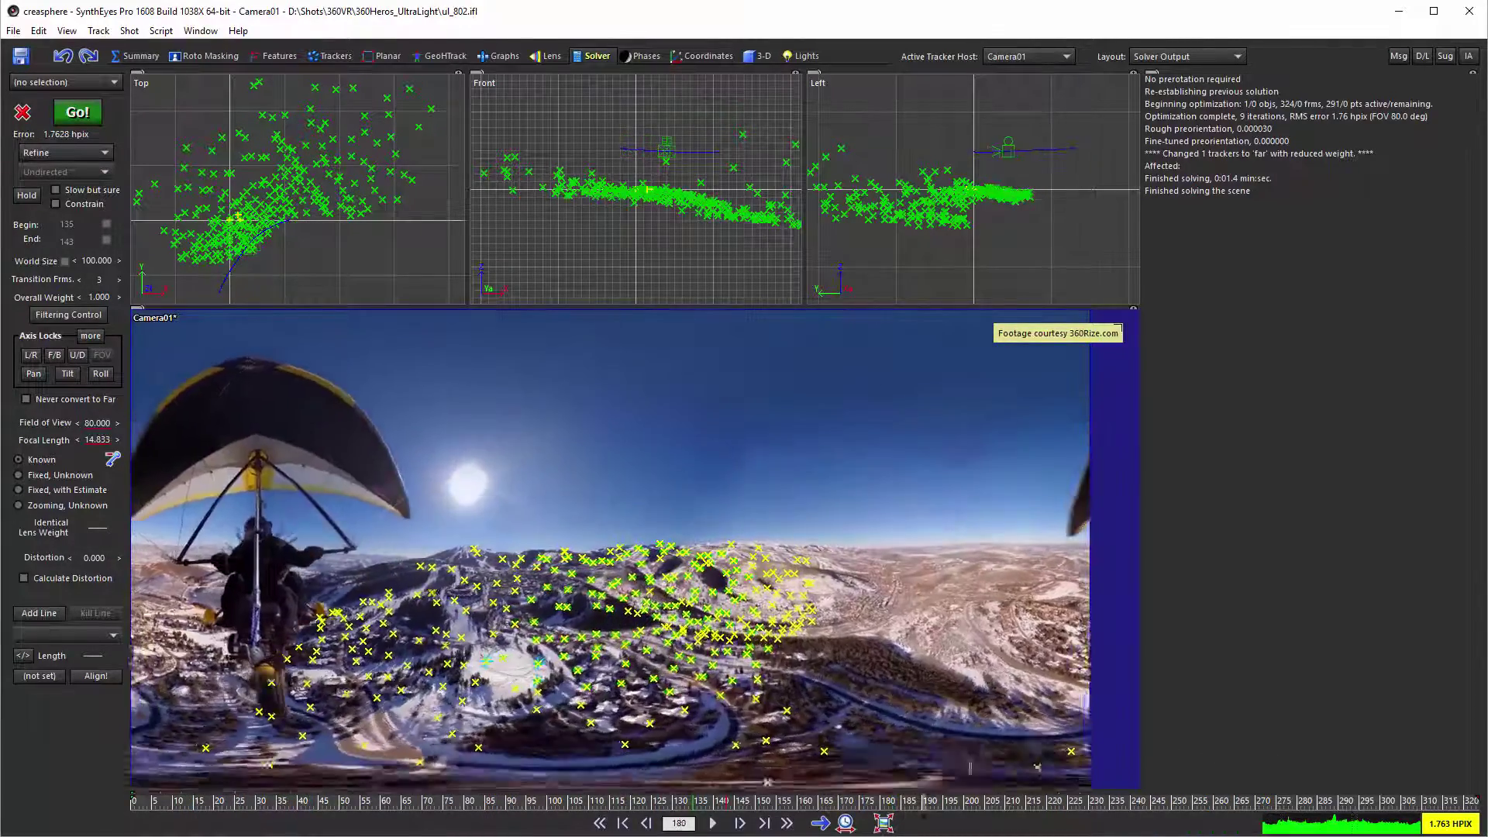
key(space)
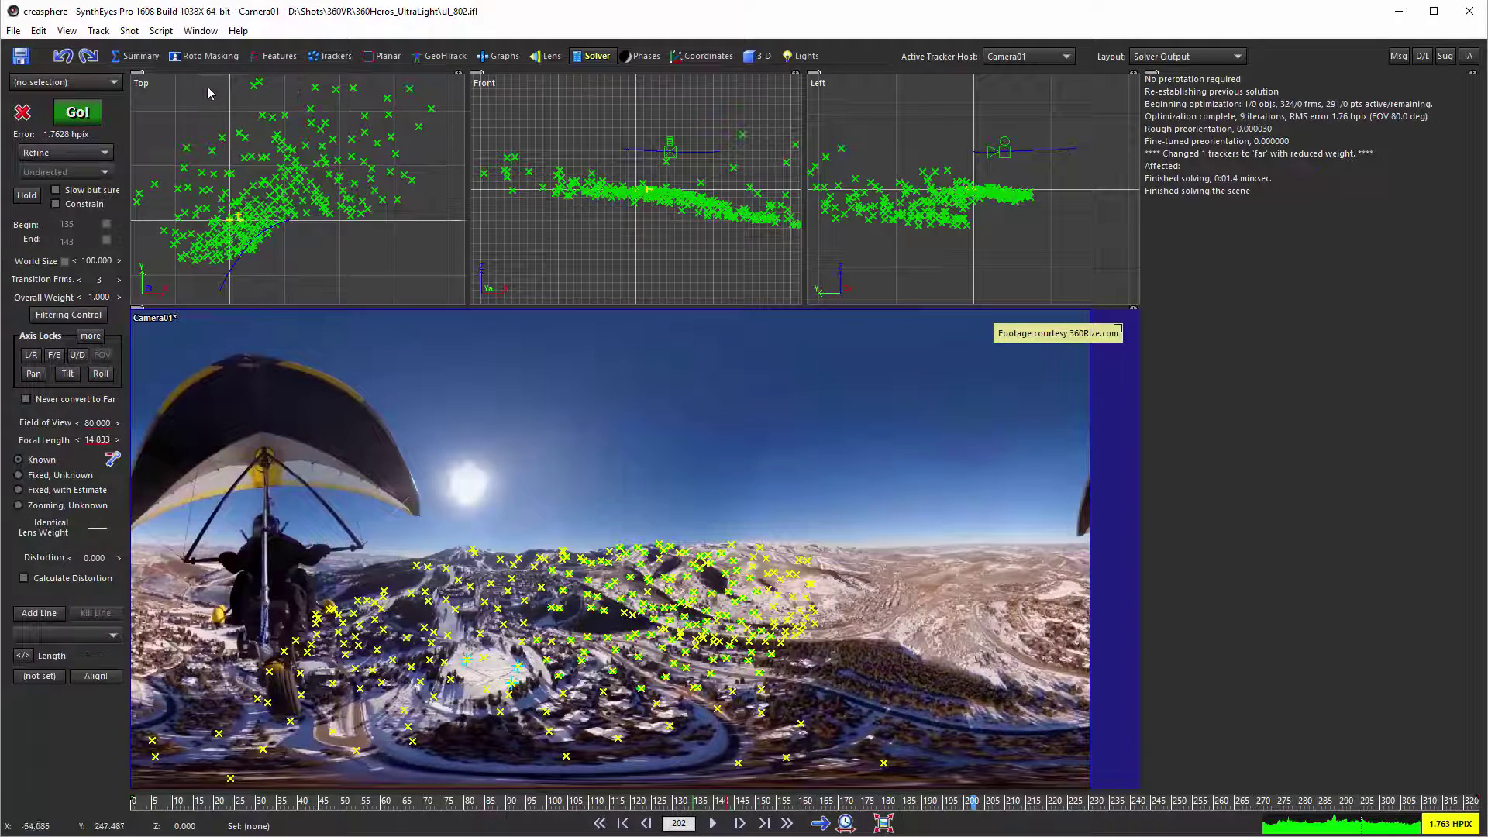
Step: Run VR360 Create Spherical Screen with 24 lines of latitude and sphere size 1
click(160, 31)
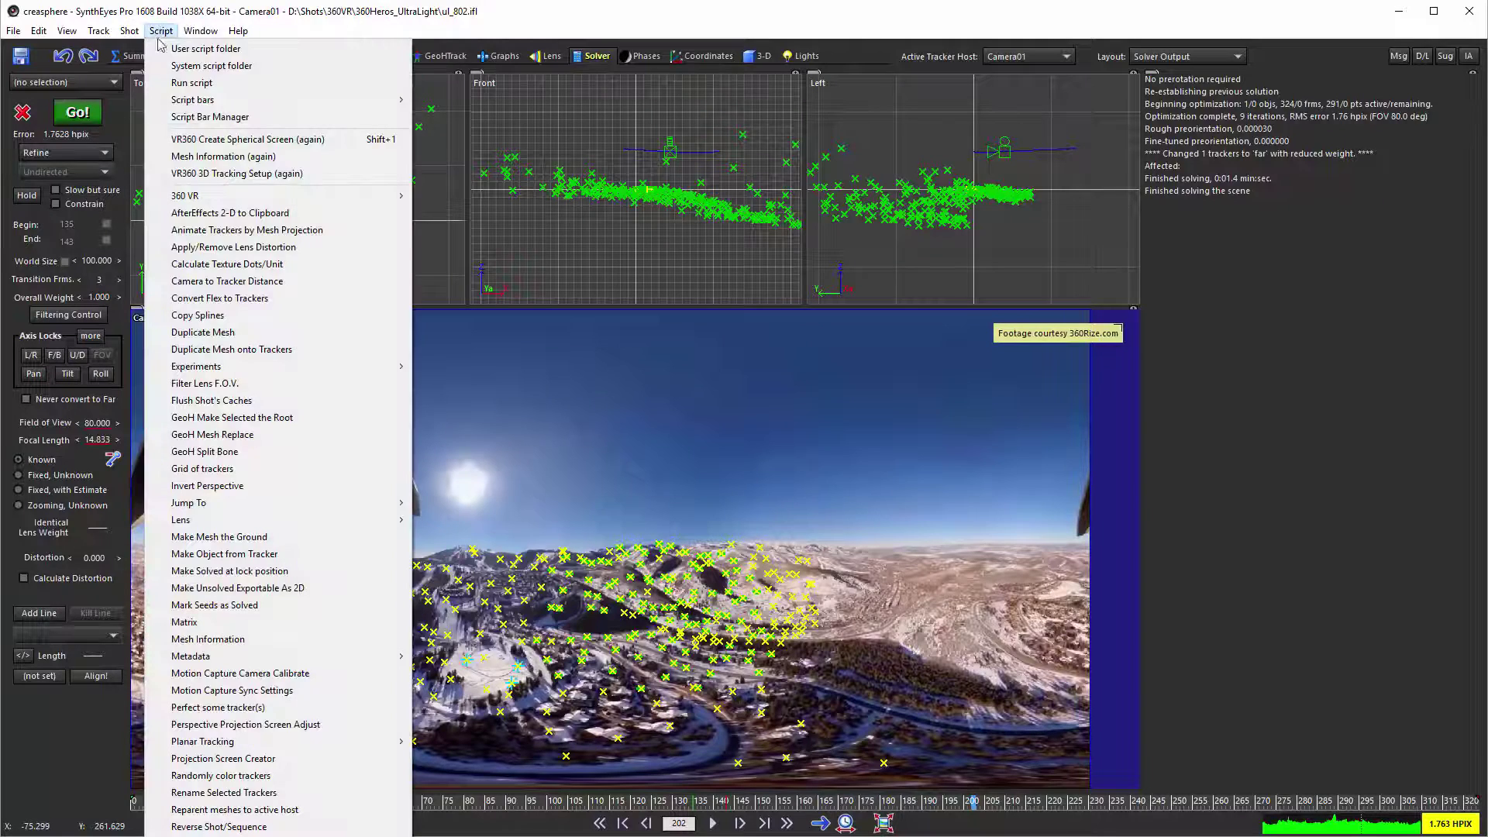
mouse_move(372, 203)
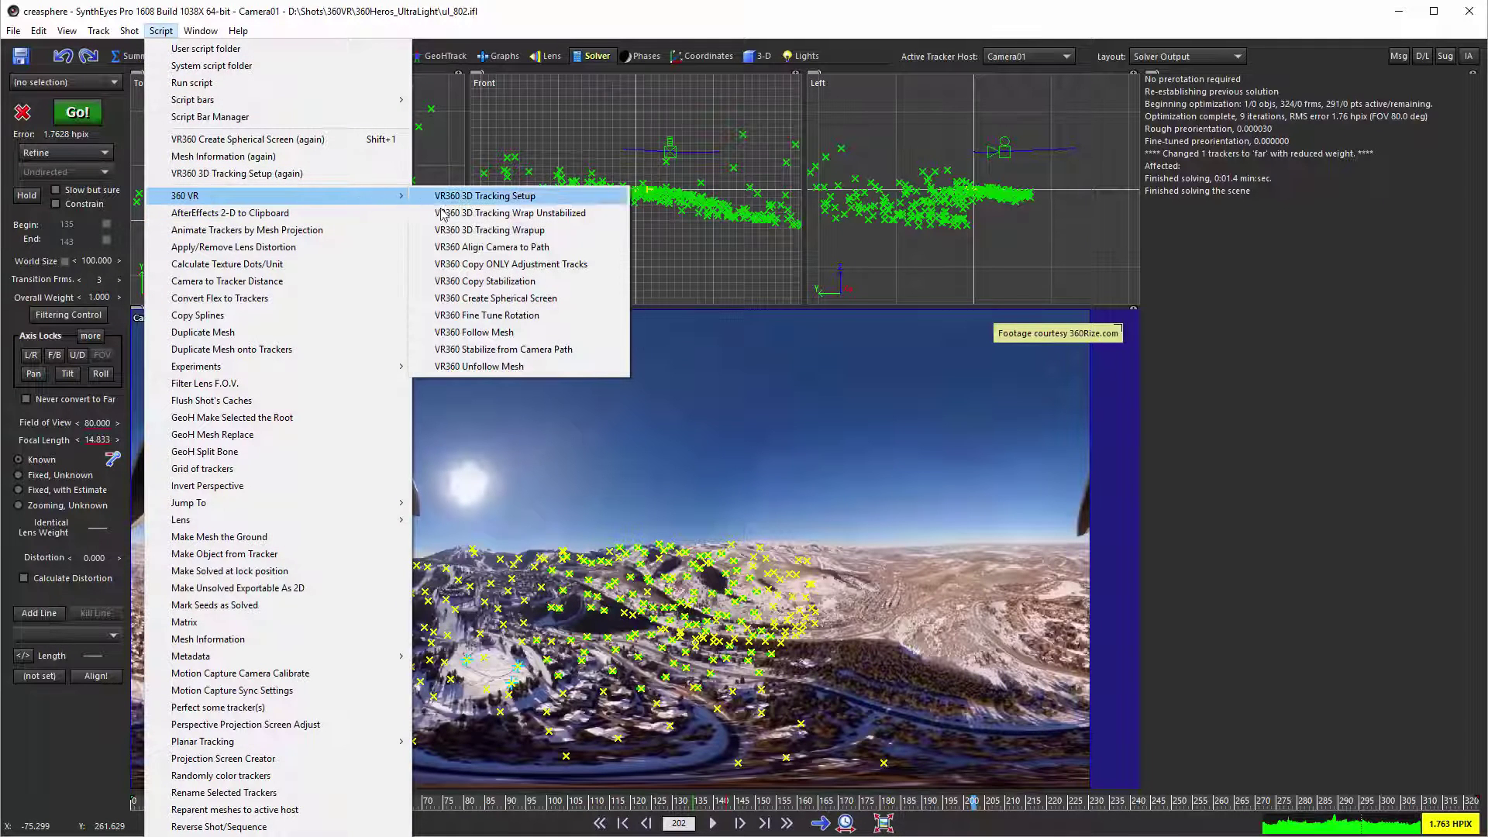
click(517, 301)
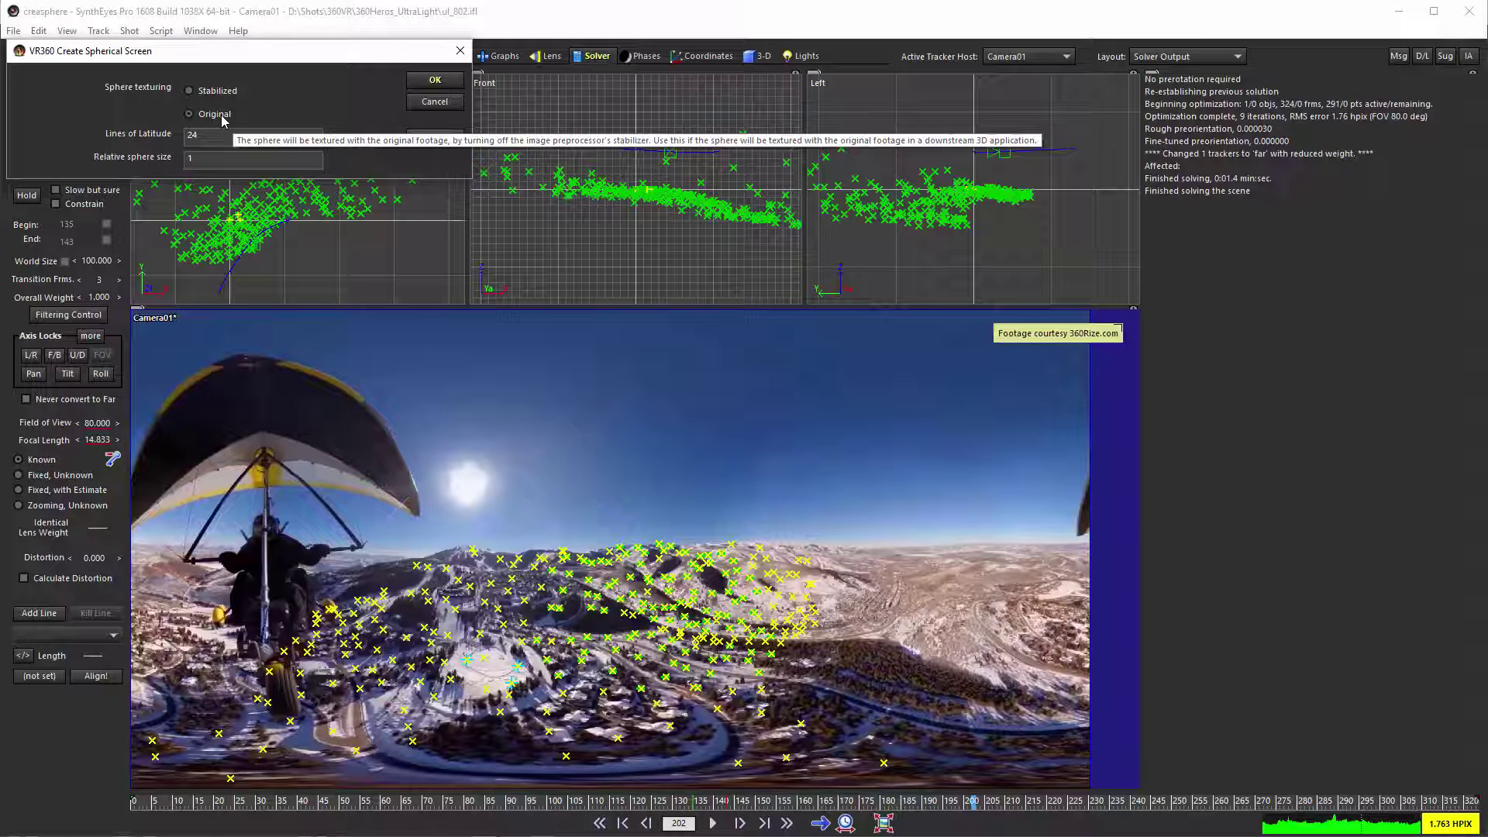
click(417, 80)
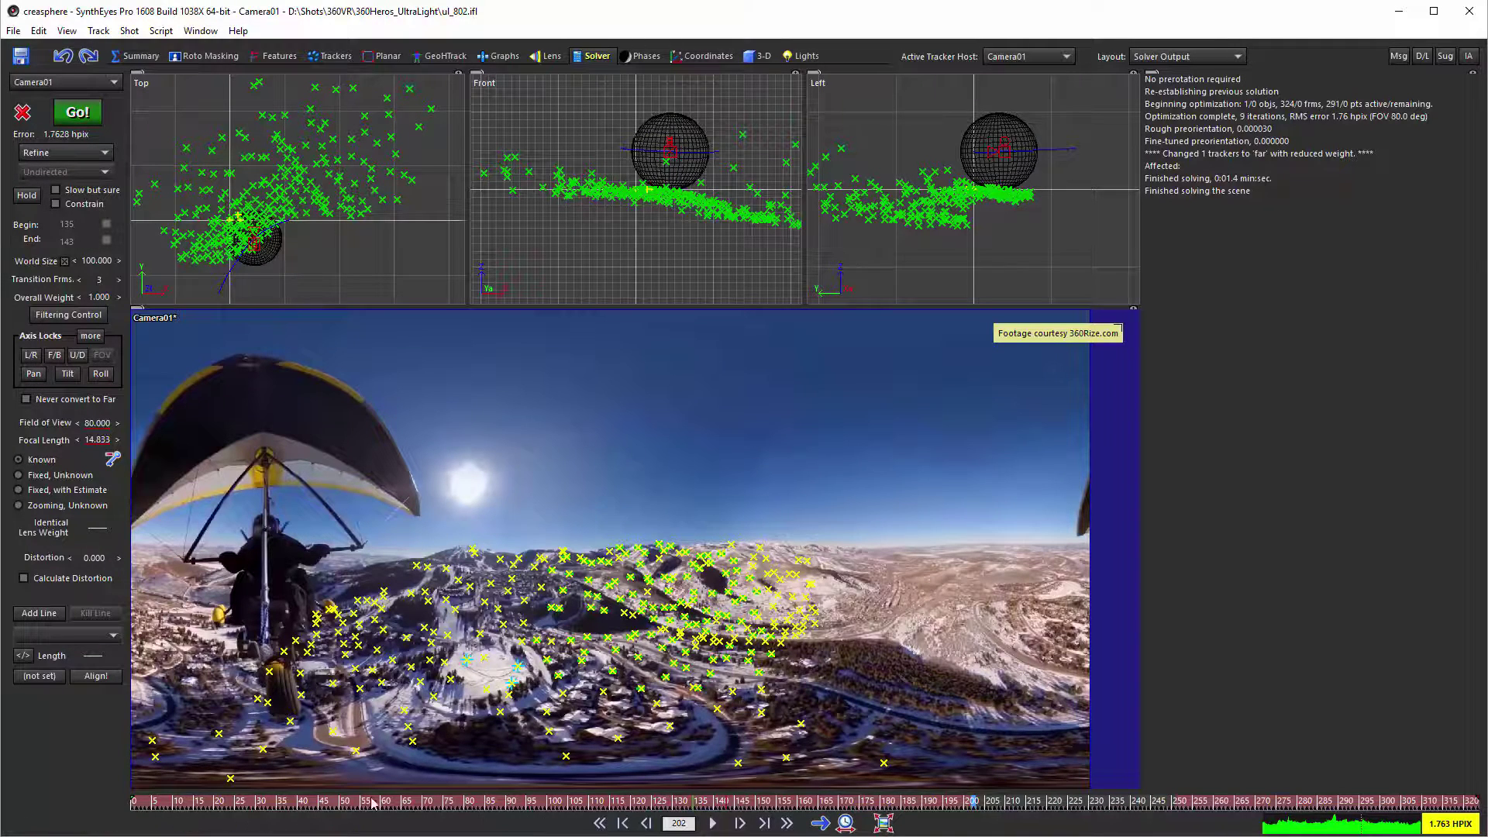
click(600, 823)
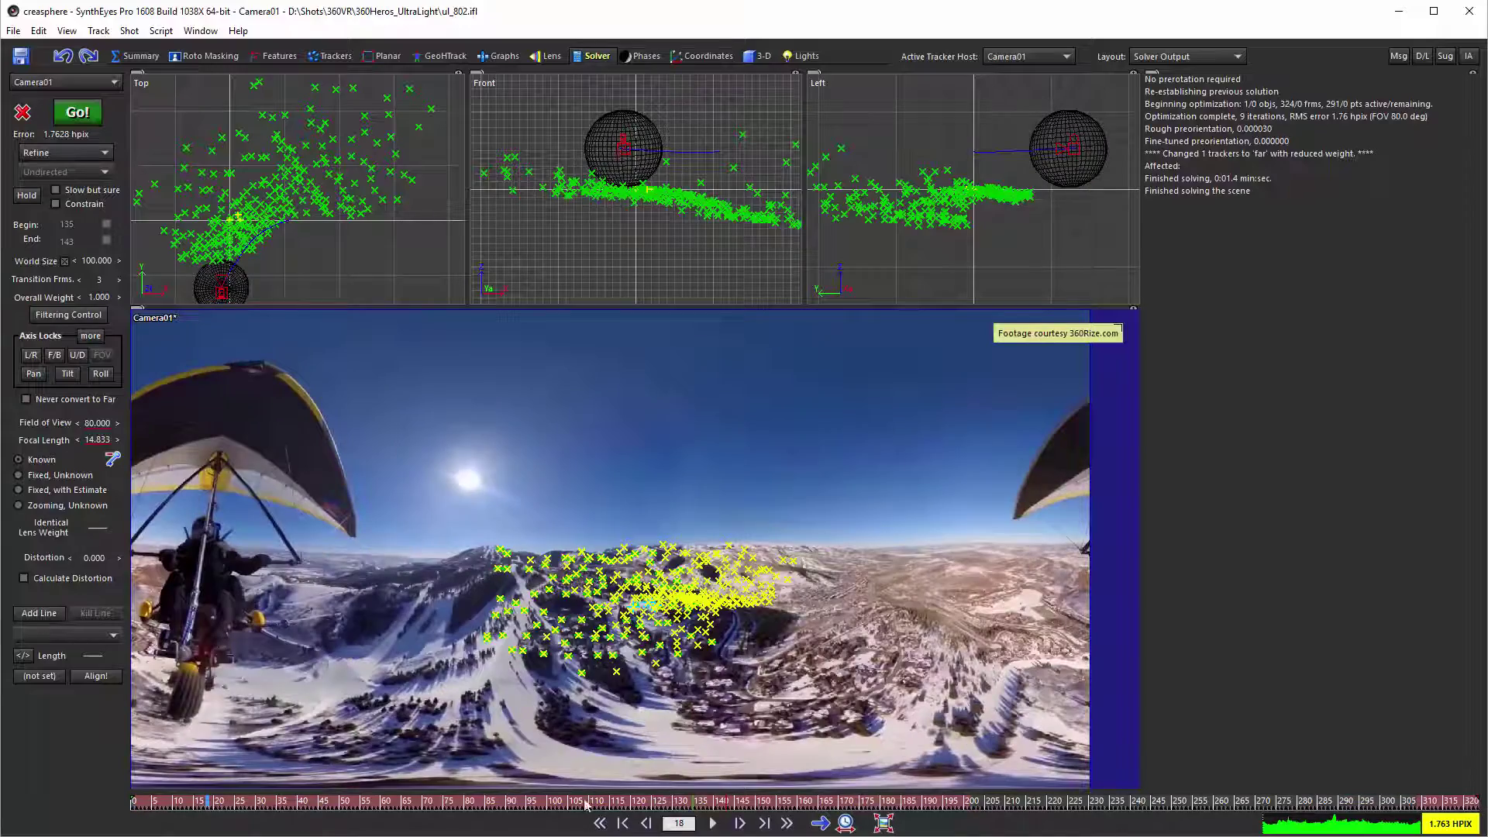
drag(593, 806, 1001, 806)
click(601, 819)
drag(262, 798, 163, 806)
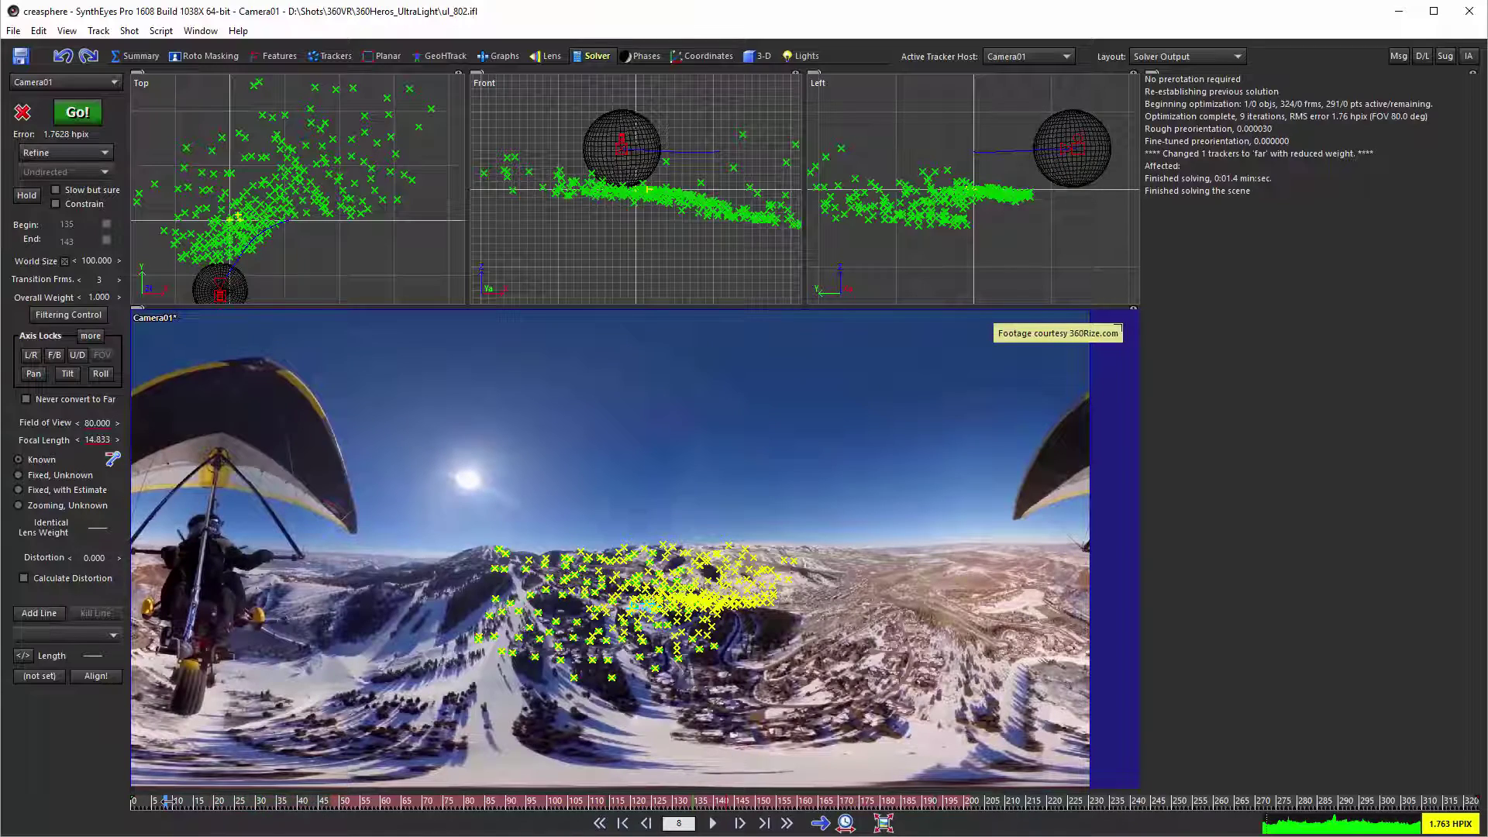
click(218, 803)
drag(269, 810, 537, 808)
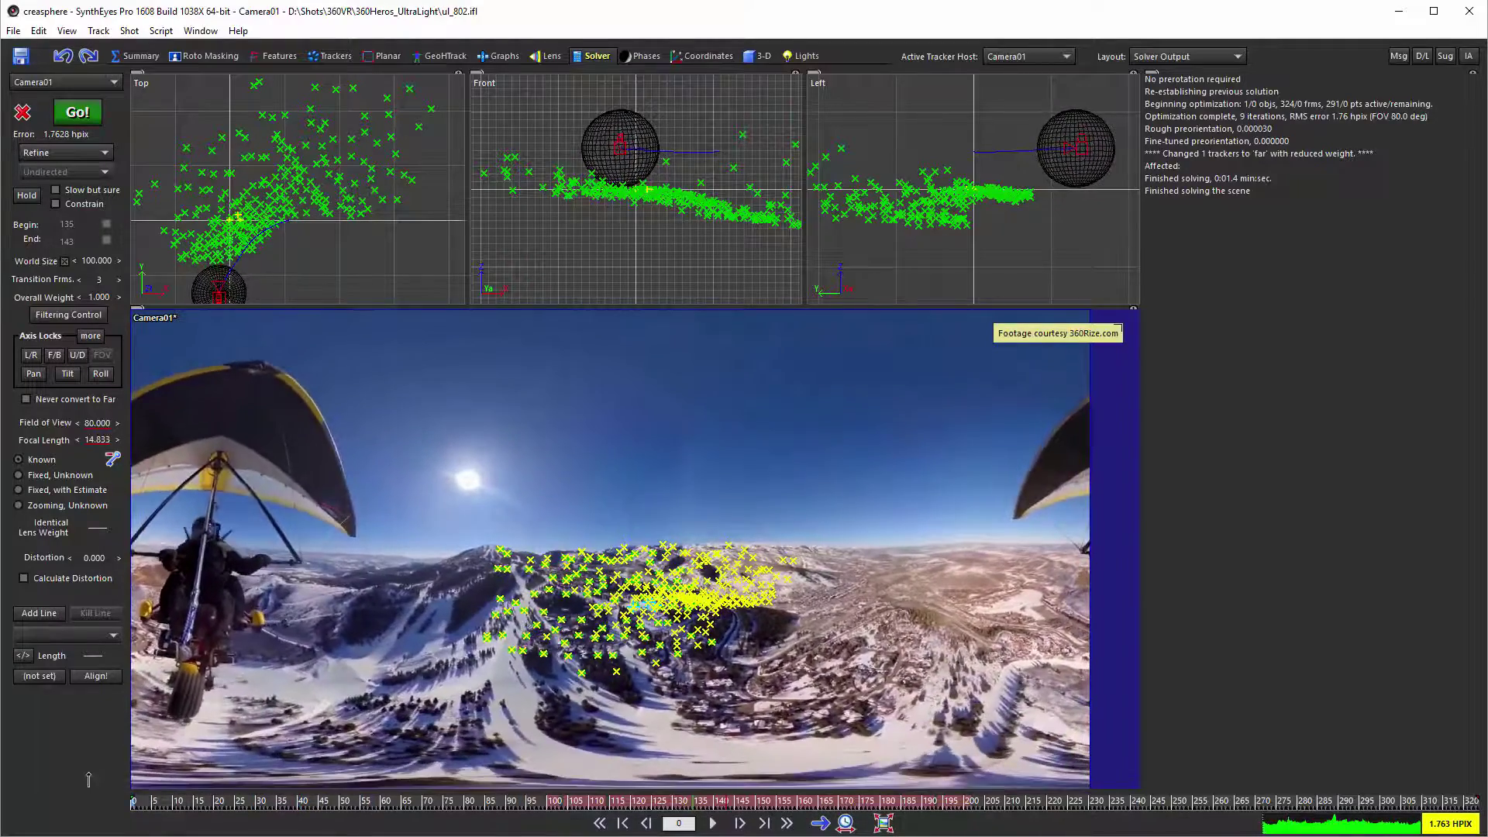
click(197, 803)
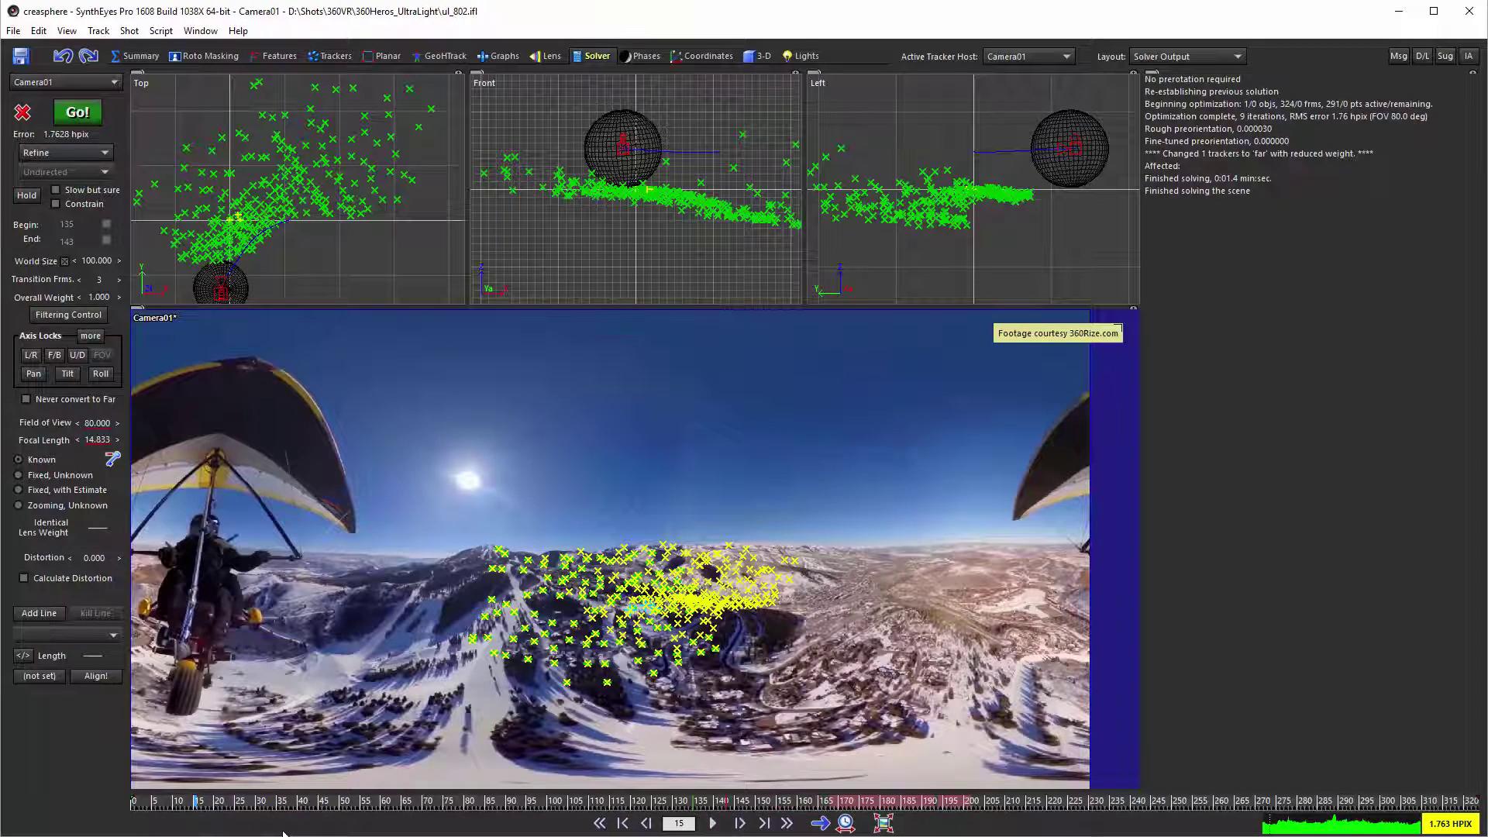
mouse_move(210, 806)
mouse_down()
mouse_move(469, 805)
mouse_move(165, 804)
mouse_up()
scroll(634, 106, up, 3)
key(space)
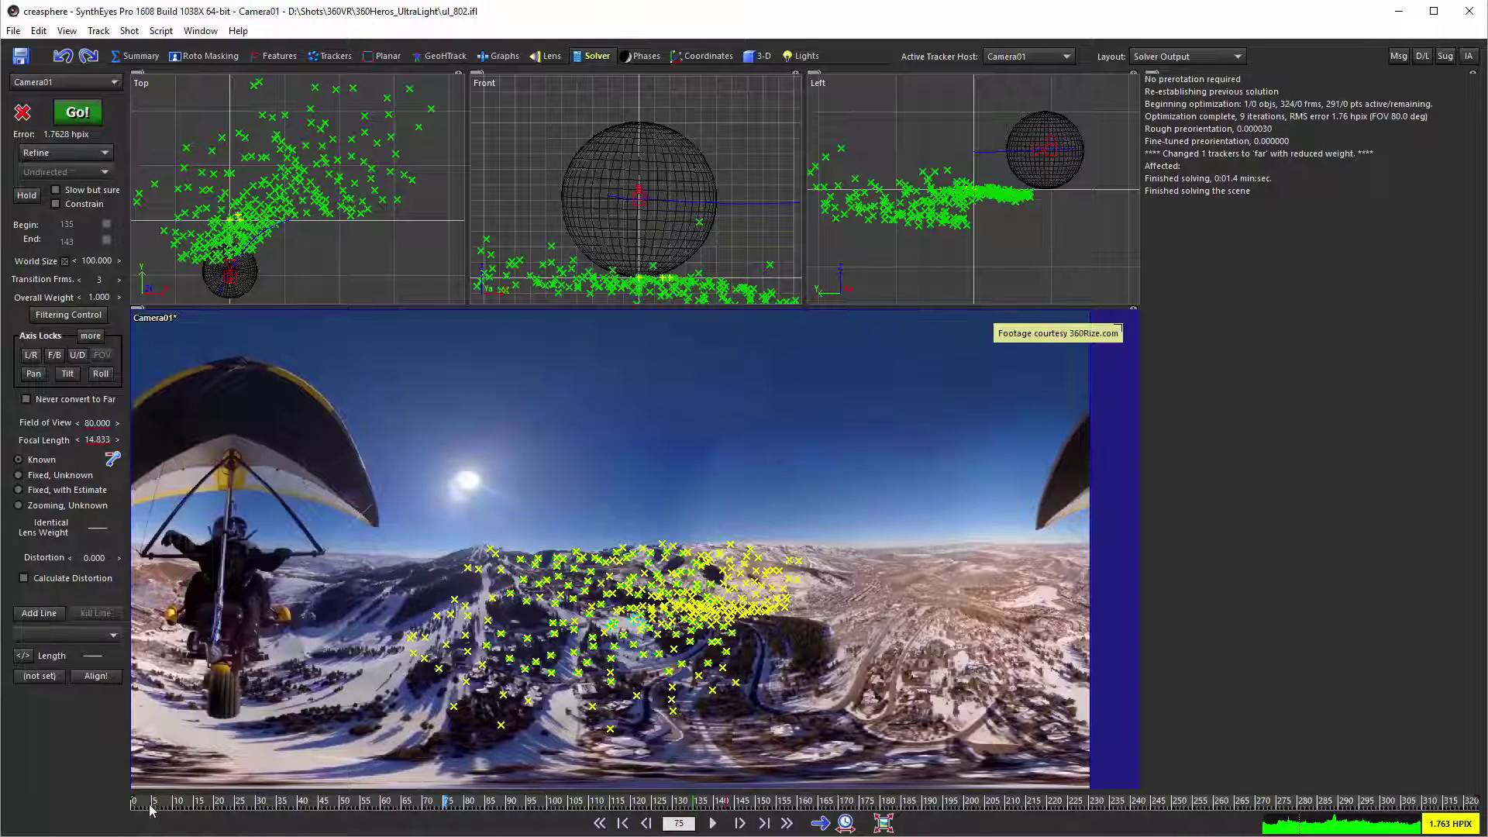
key(space)
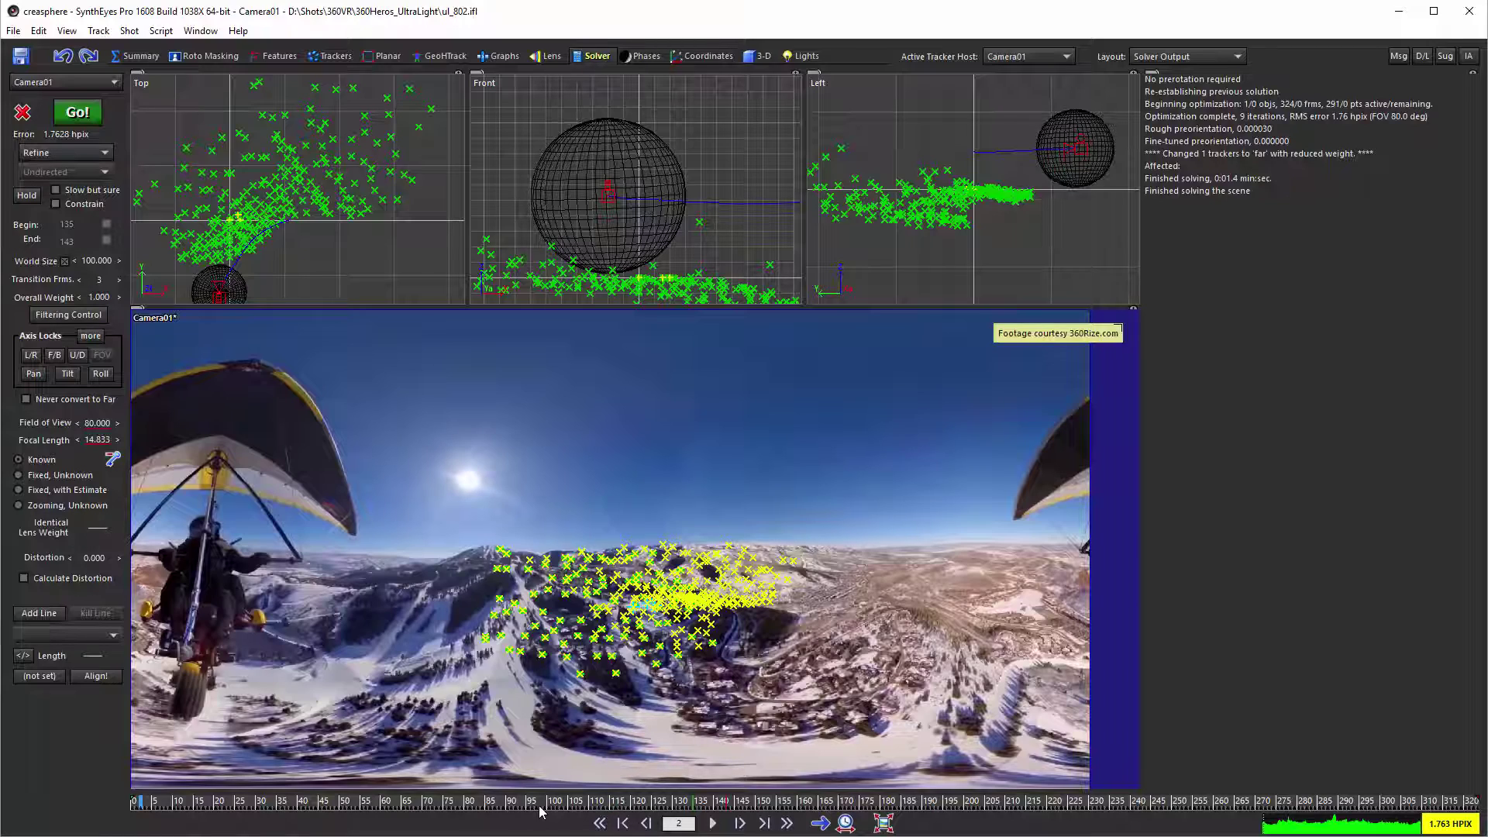
drag(400, 802, 133, 803)
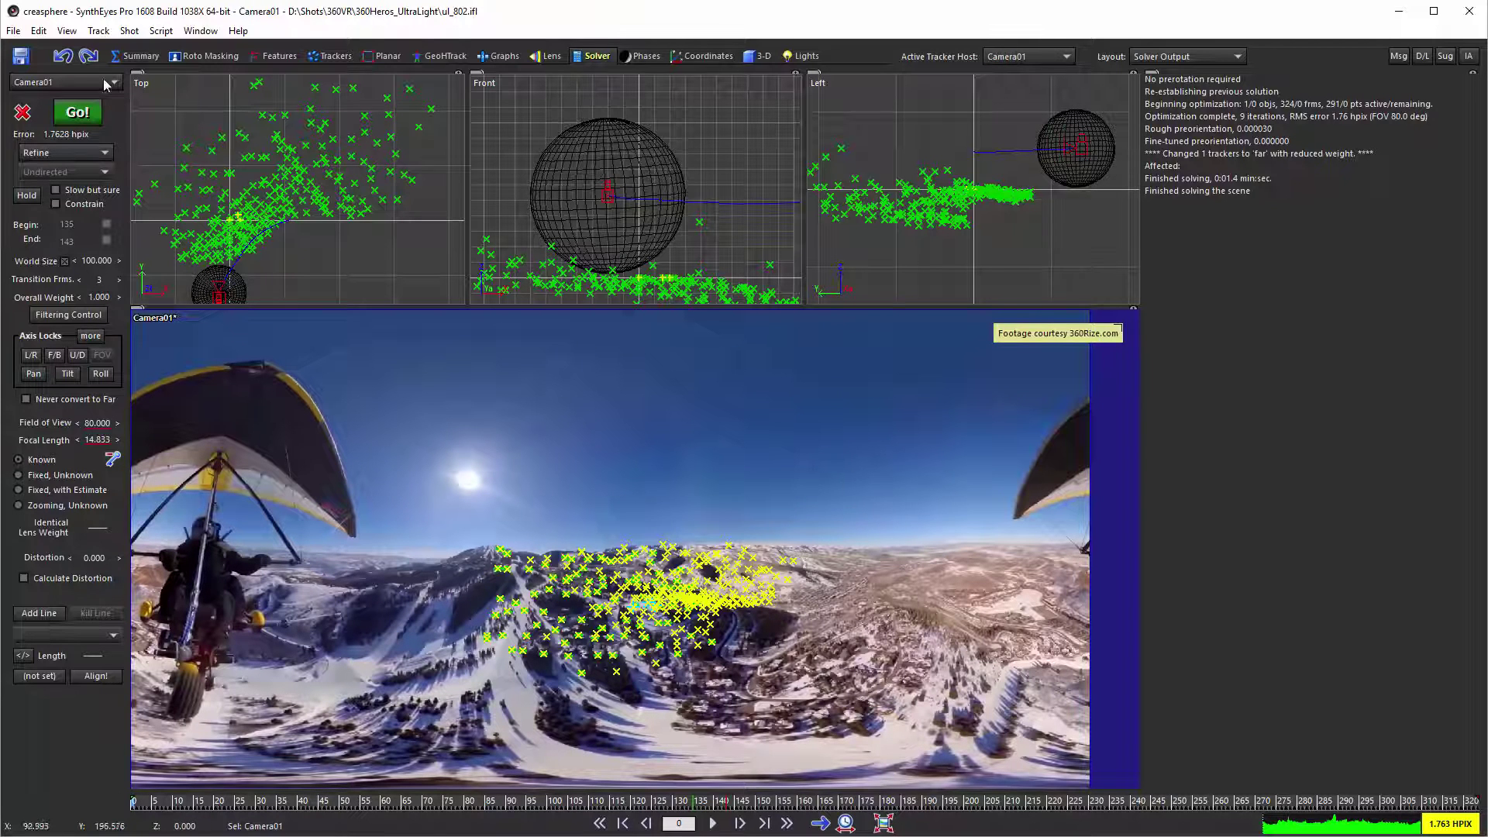
Step: Export the scene as Fusion 7 composition creasphere.comp, overwriting the existing file and accepting default settings
click(14, 31)
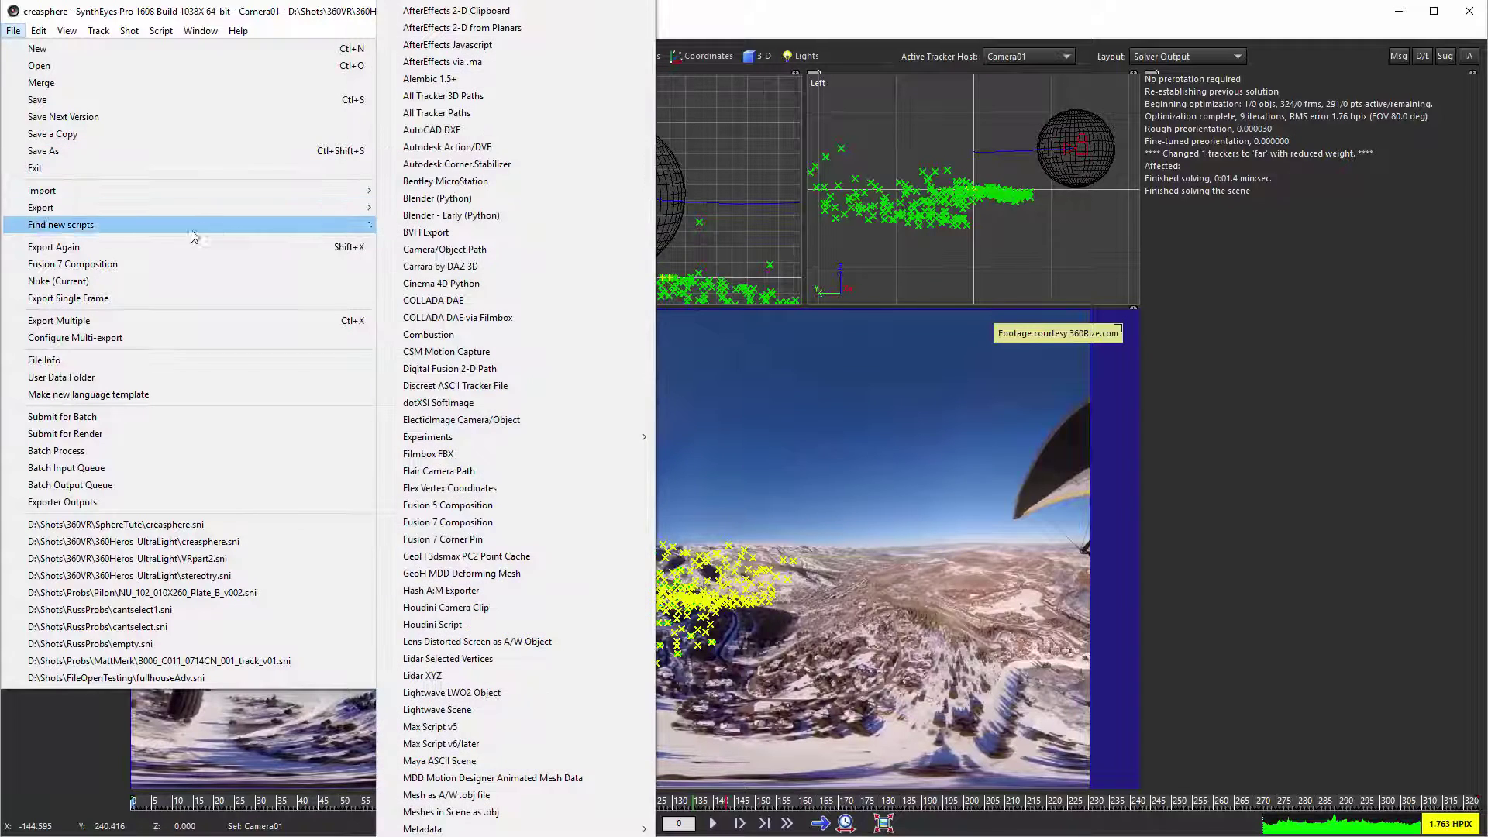
click(74, 267)
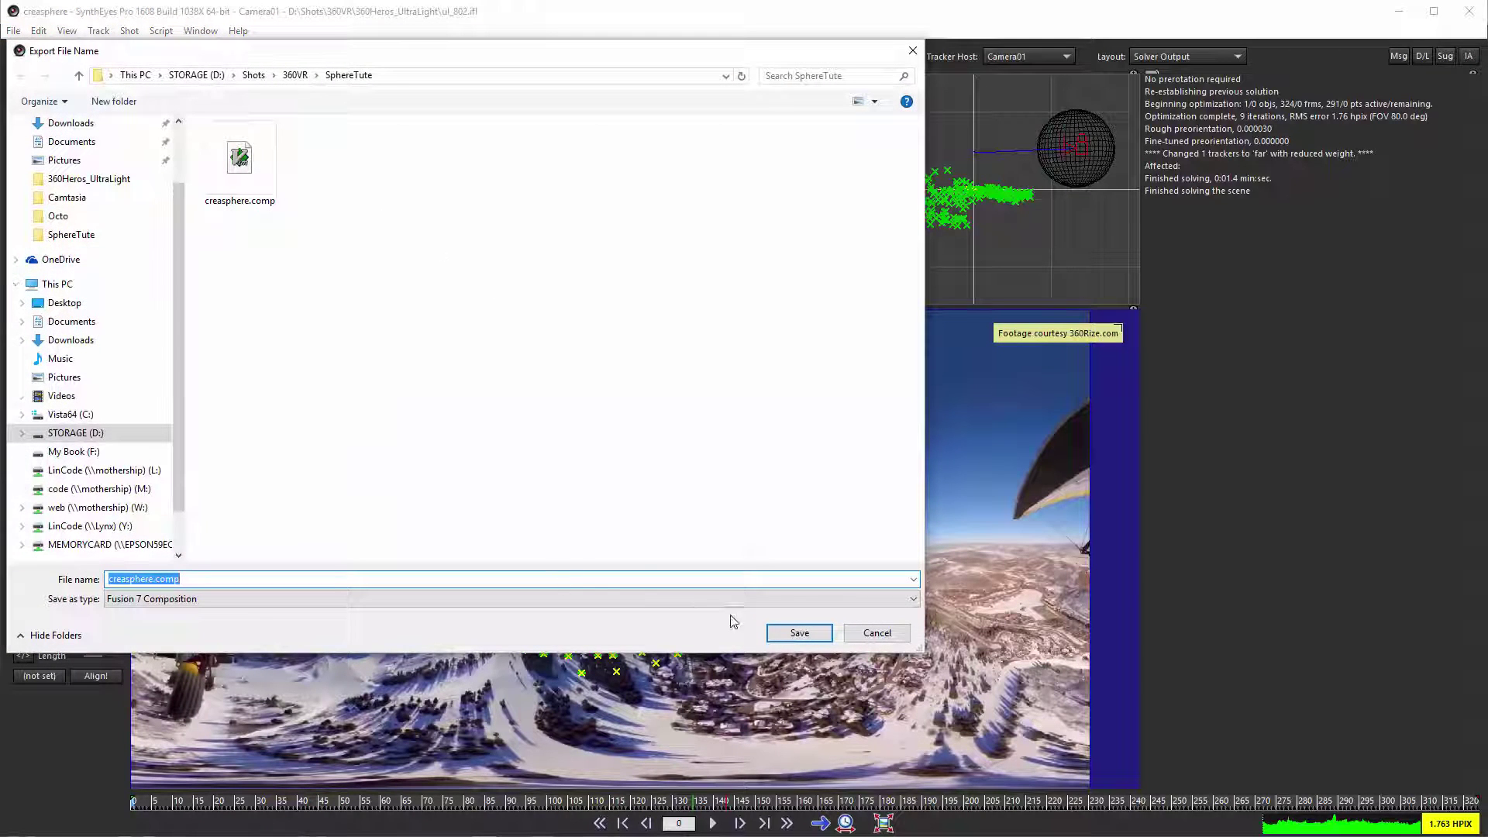
click(799, 633)
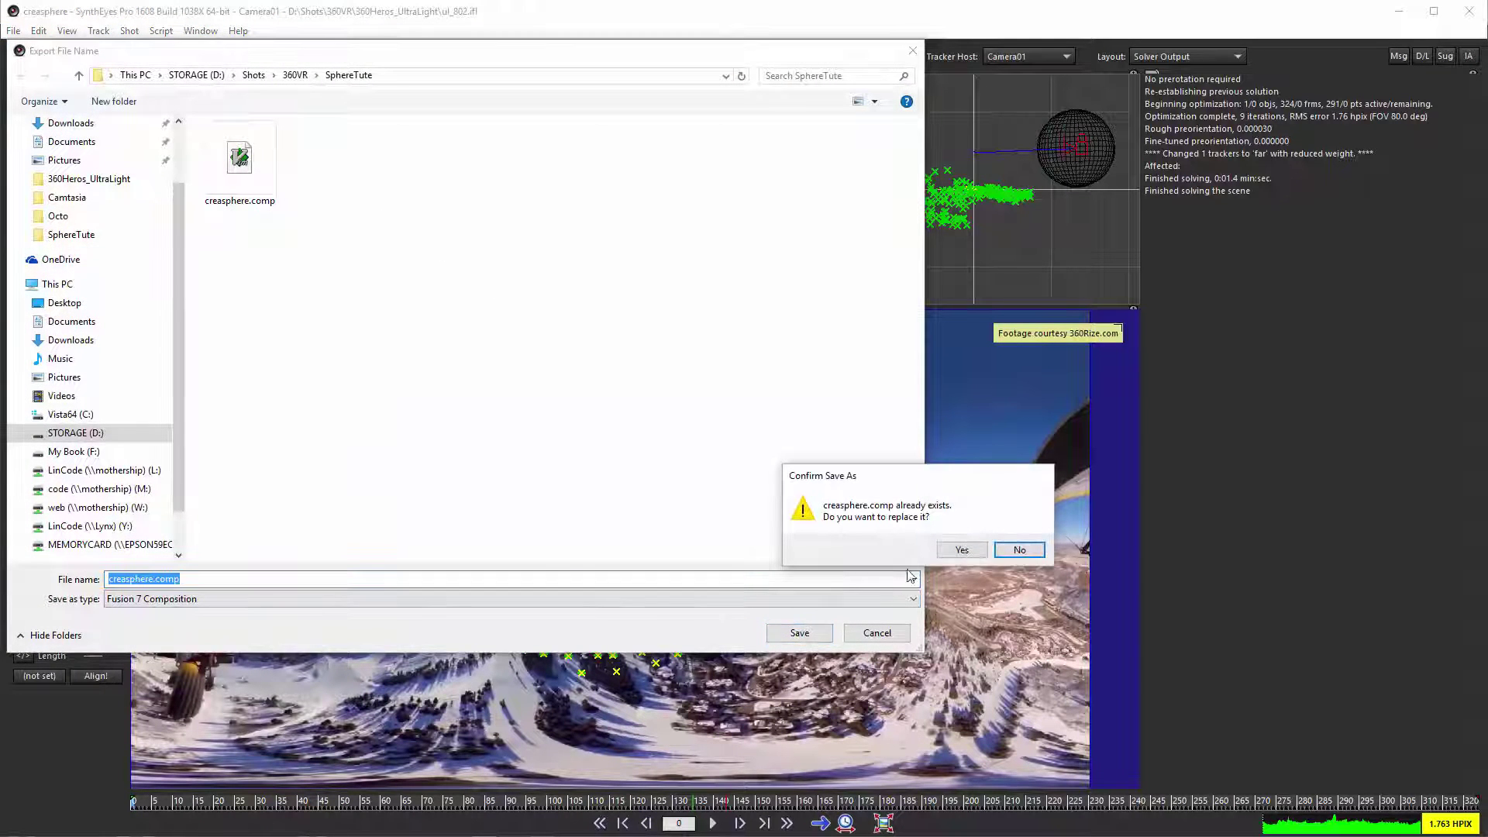
click(959, 553)
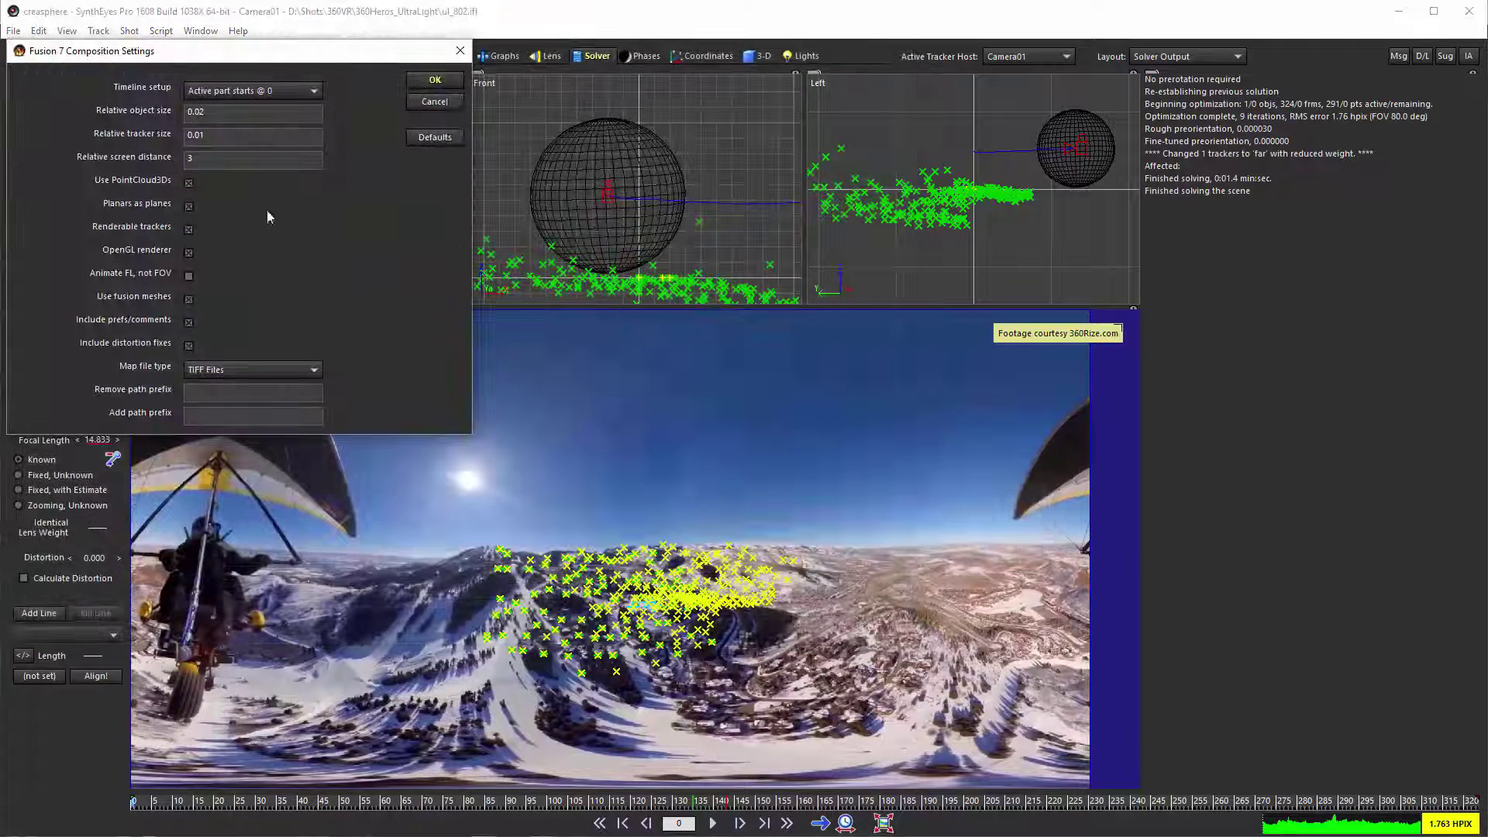
click(435, 83)
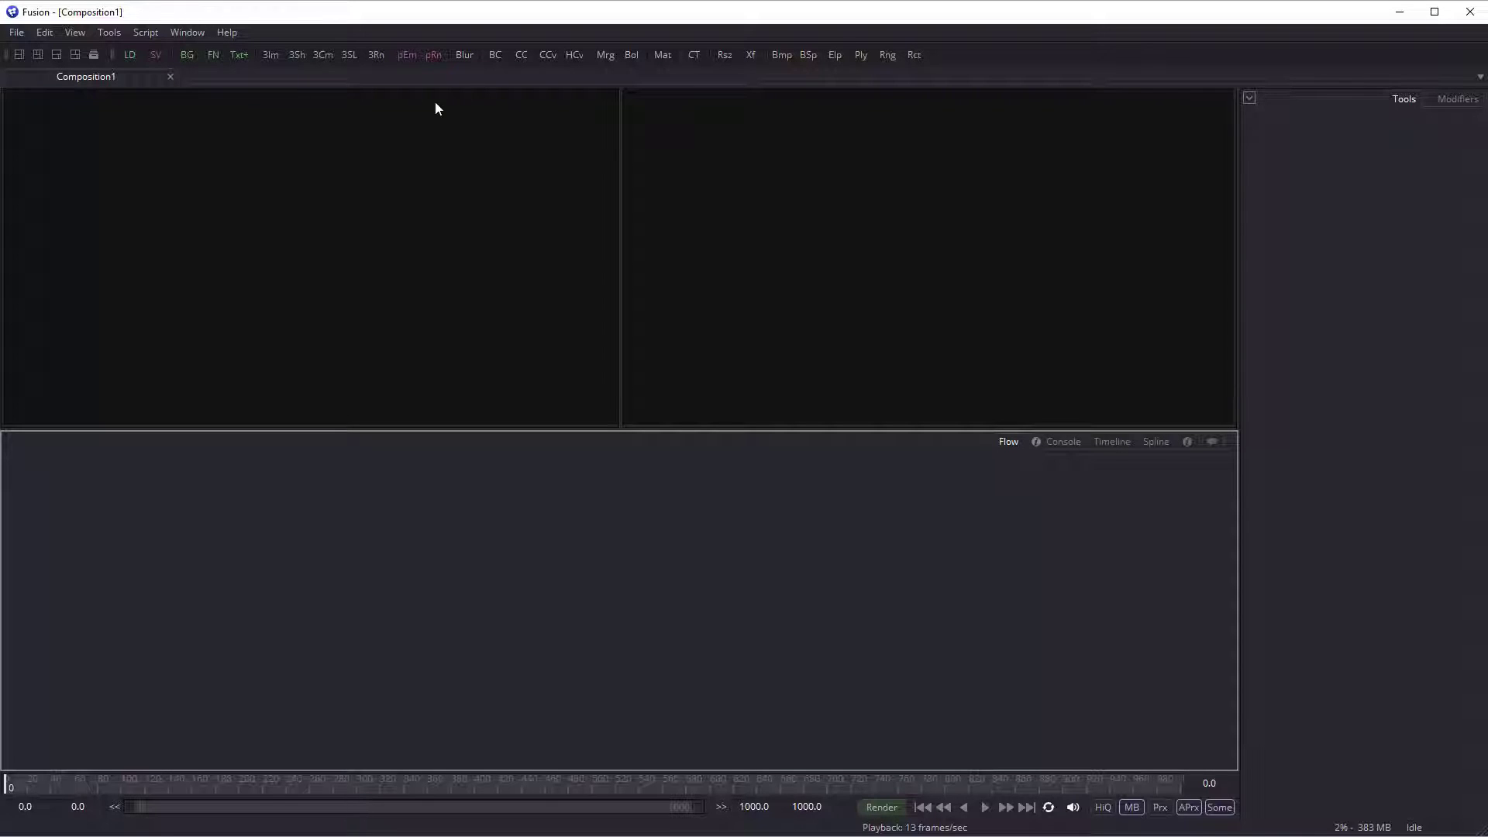
Step: Open creasphere.comp from STORAGE (D:) > Shots > 360VR > SphereTute in Fusion
click(23, 34)
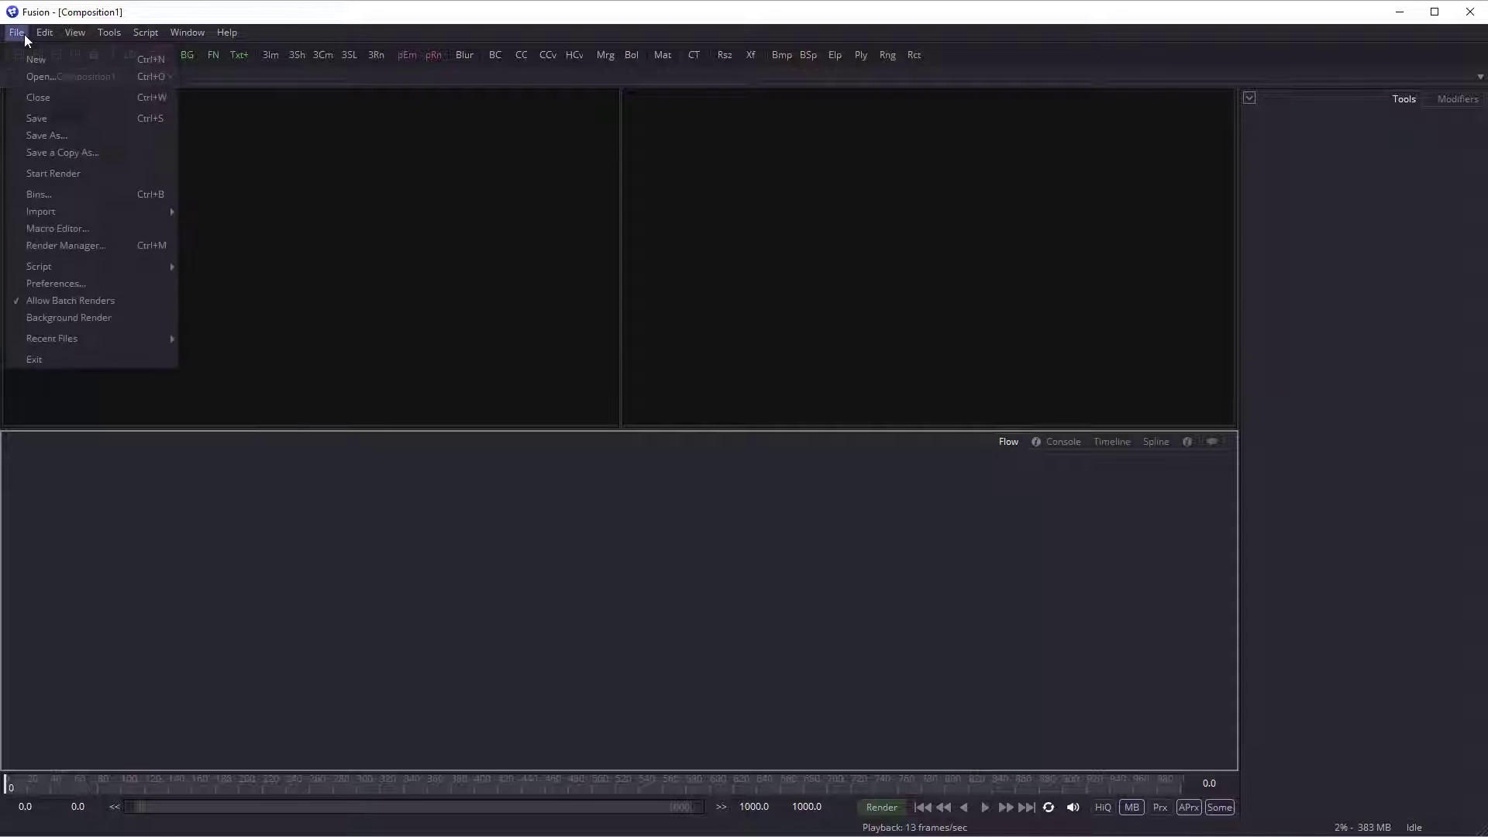
click(45, 77)
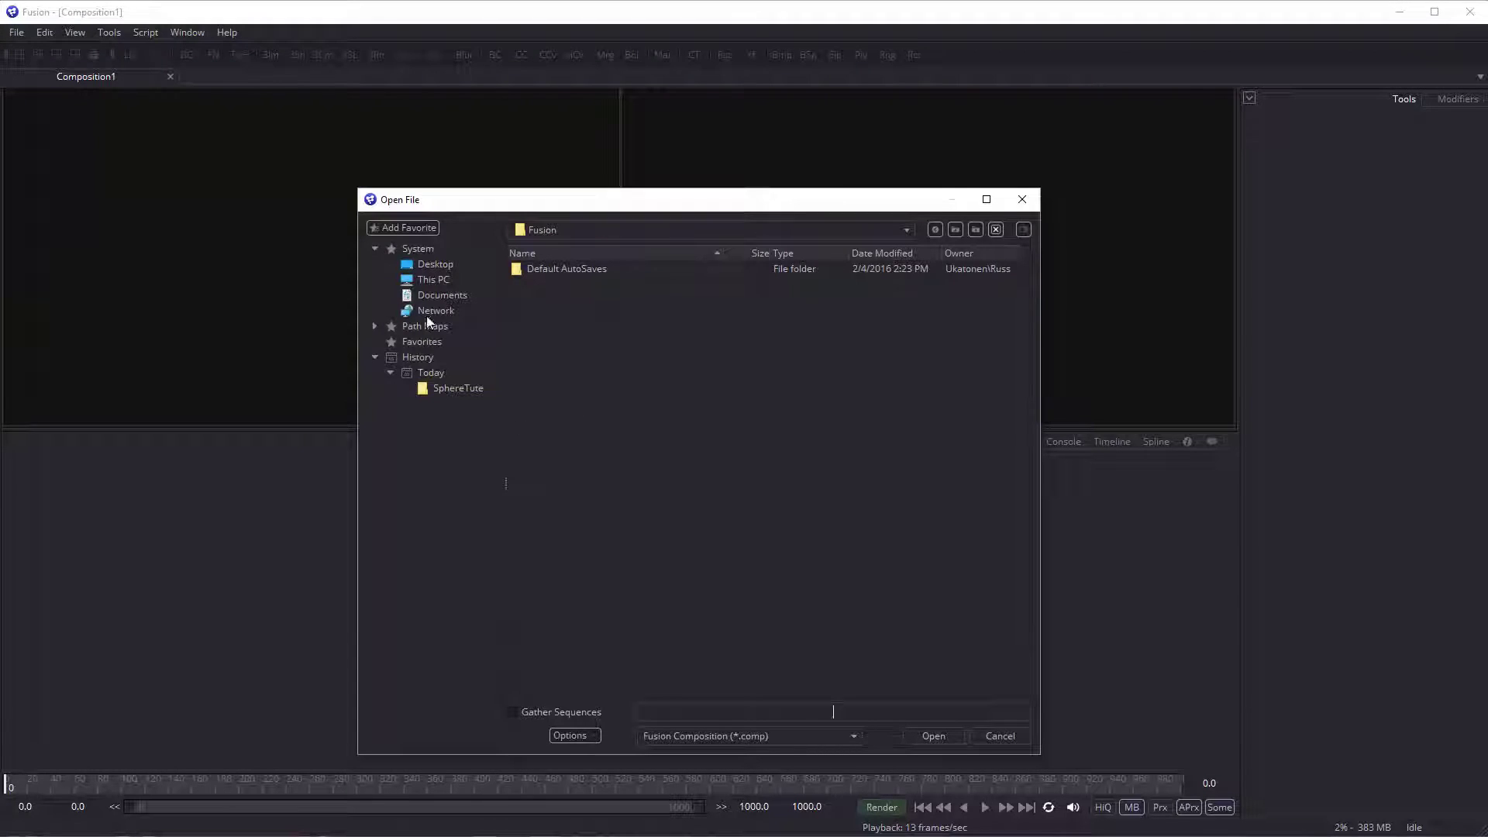
click(435, 282)
double_click(565, 285)
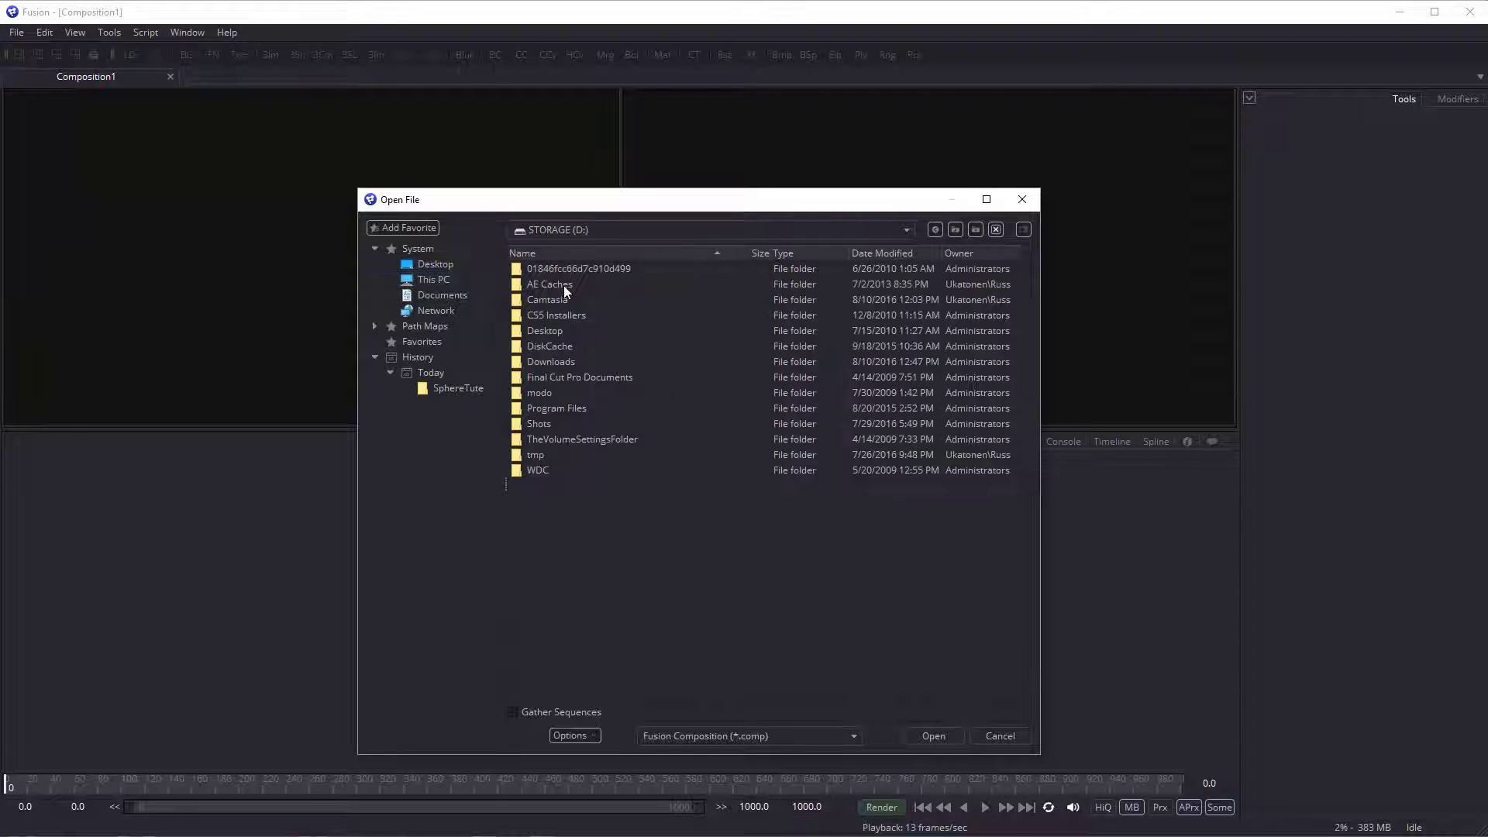
double_click(563, 422)
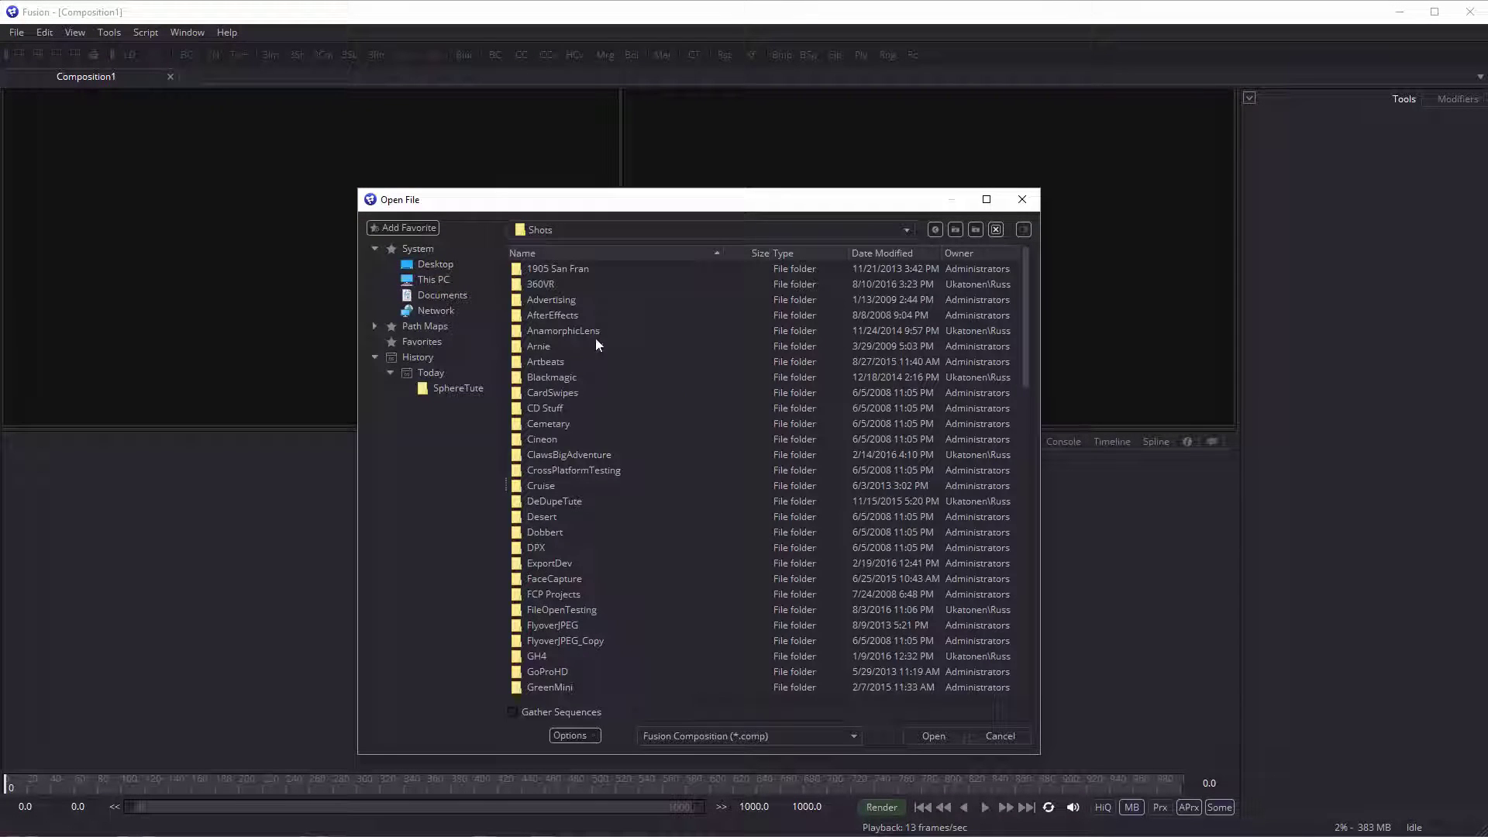
double_click(570, 283)
double_click(579, 269)
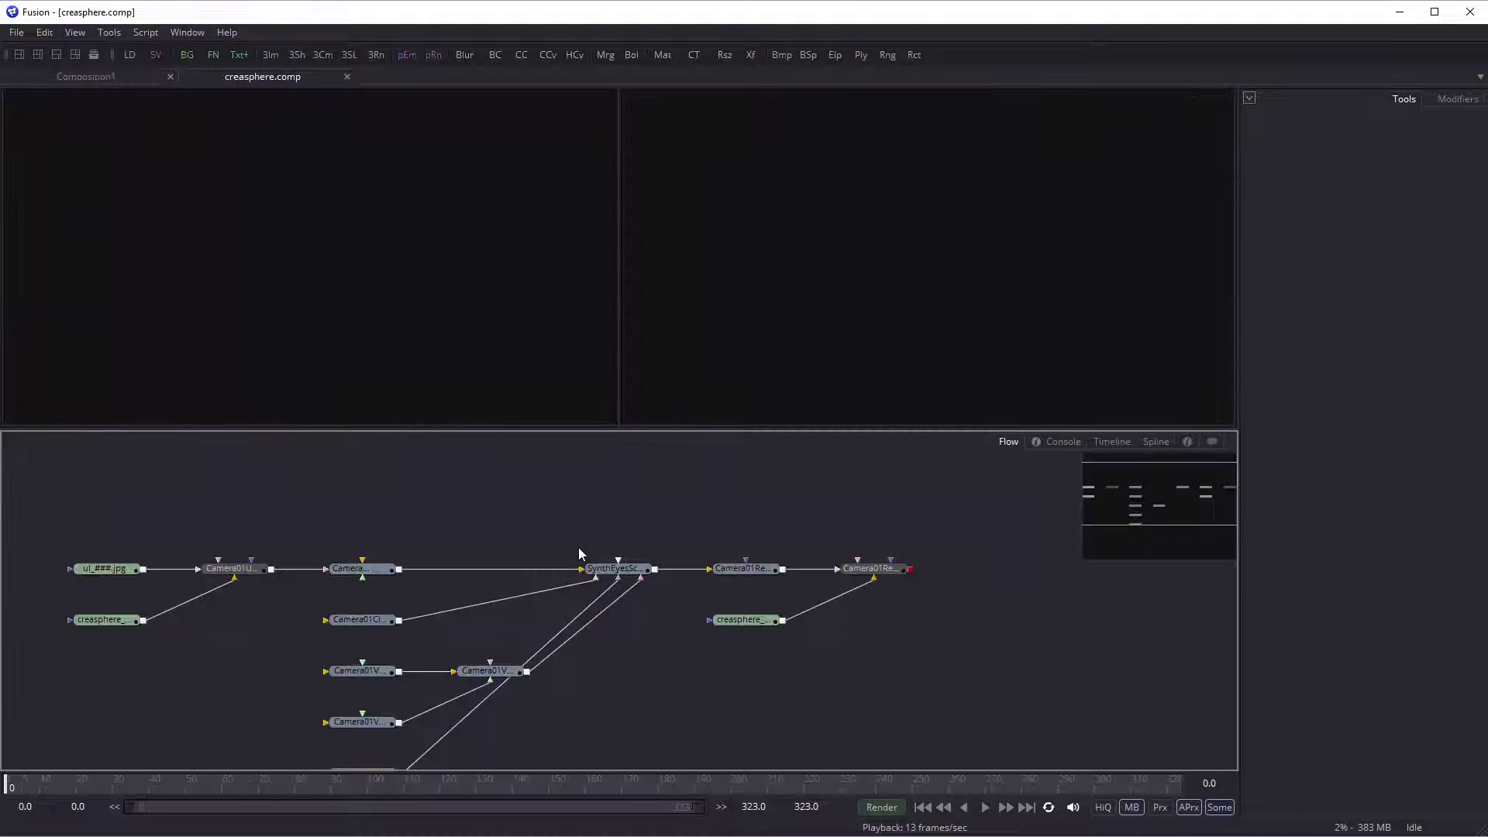
scroll(532, 517, down, 2)
middle_drag(531, 518, 618, 451)
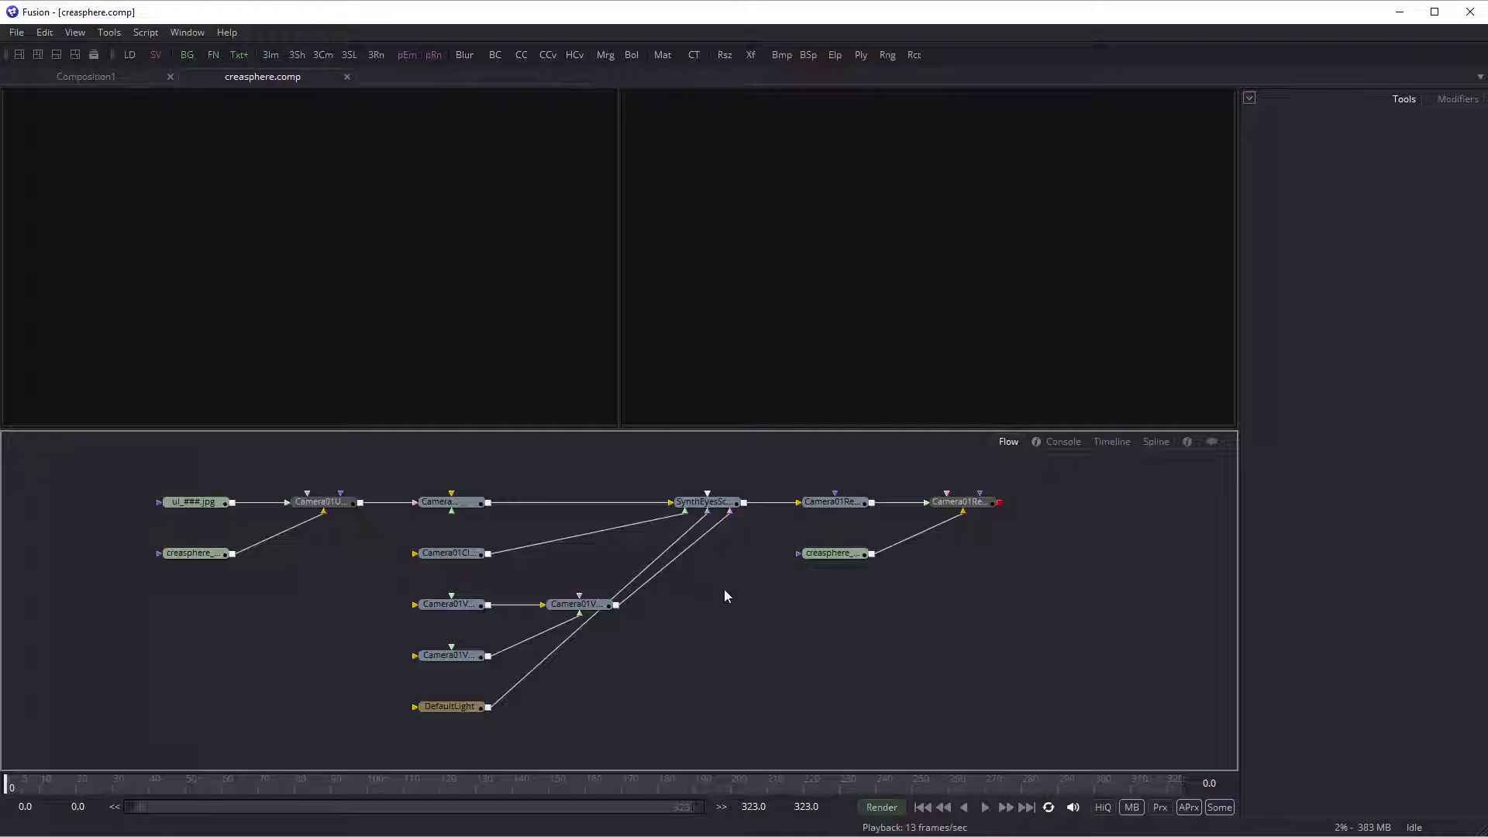
Step: Add a Texture 2D tool, move it and the ul_###.jpg loader down, and wire the footage into Texture2D1
right_click(331, 552)
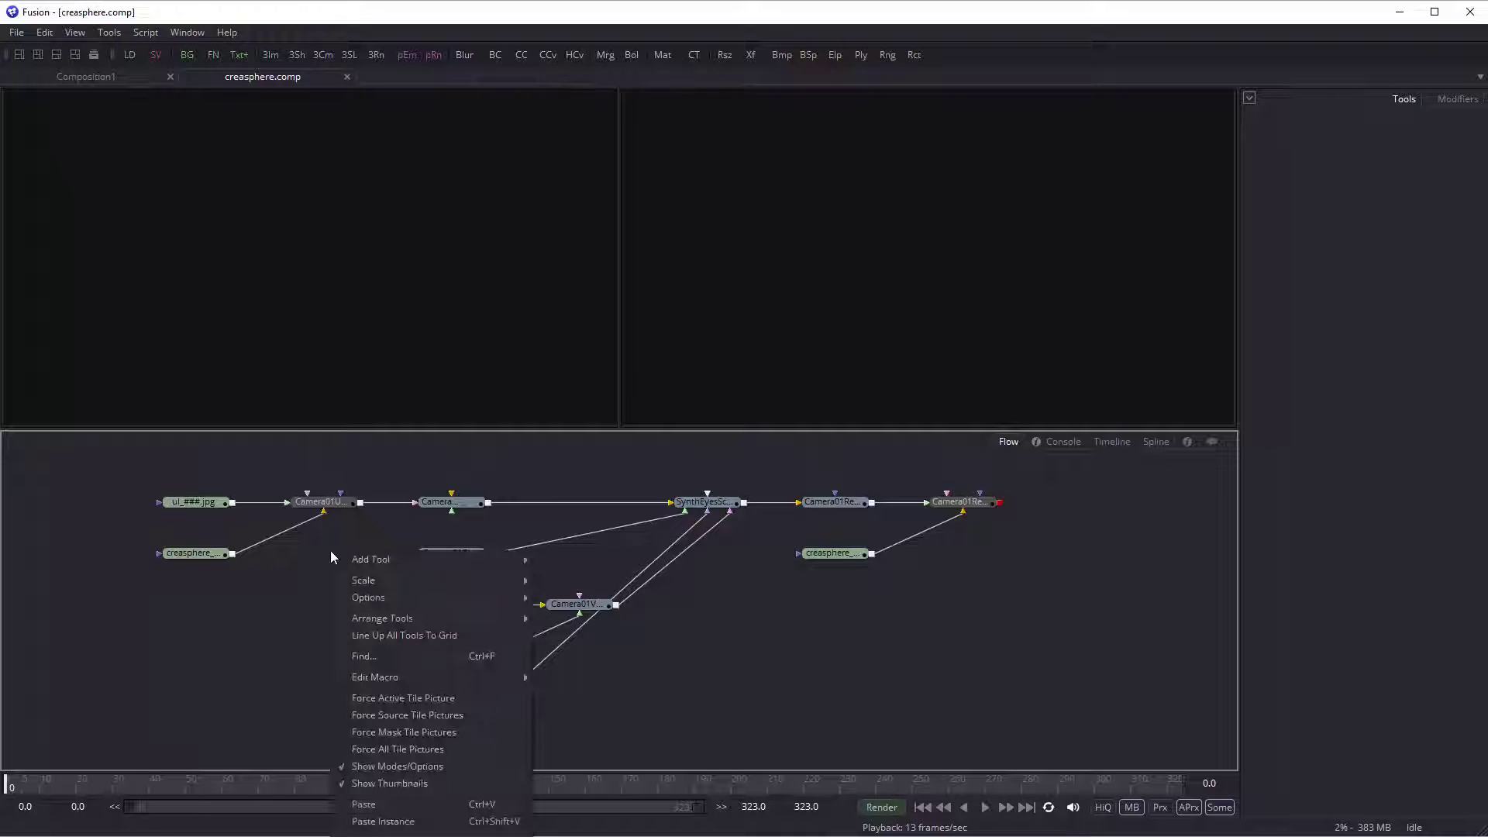
mouse_move(387, 557)
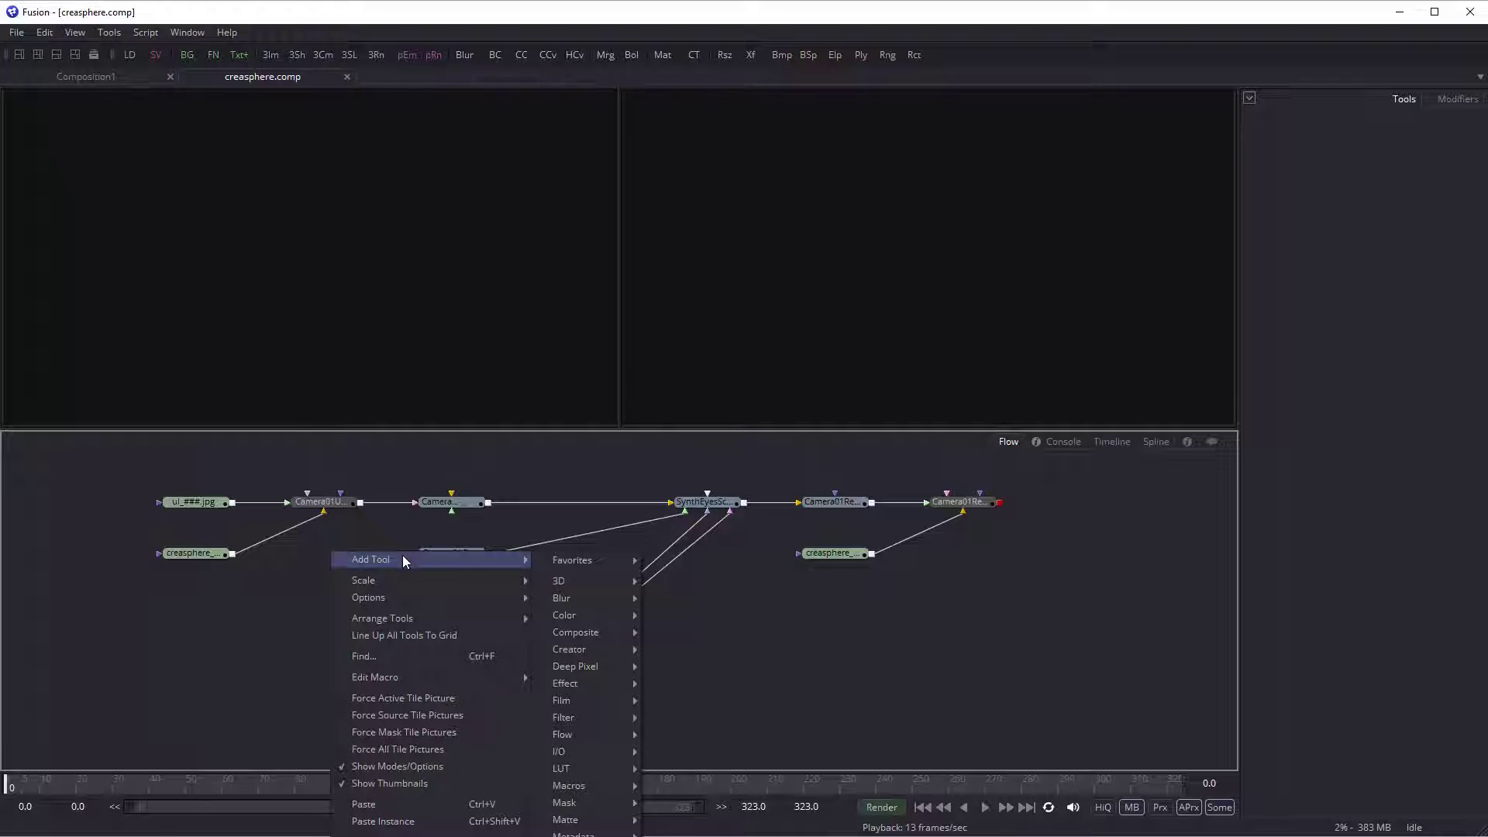
mouse_move(569, 584)
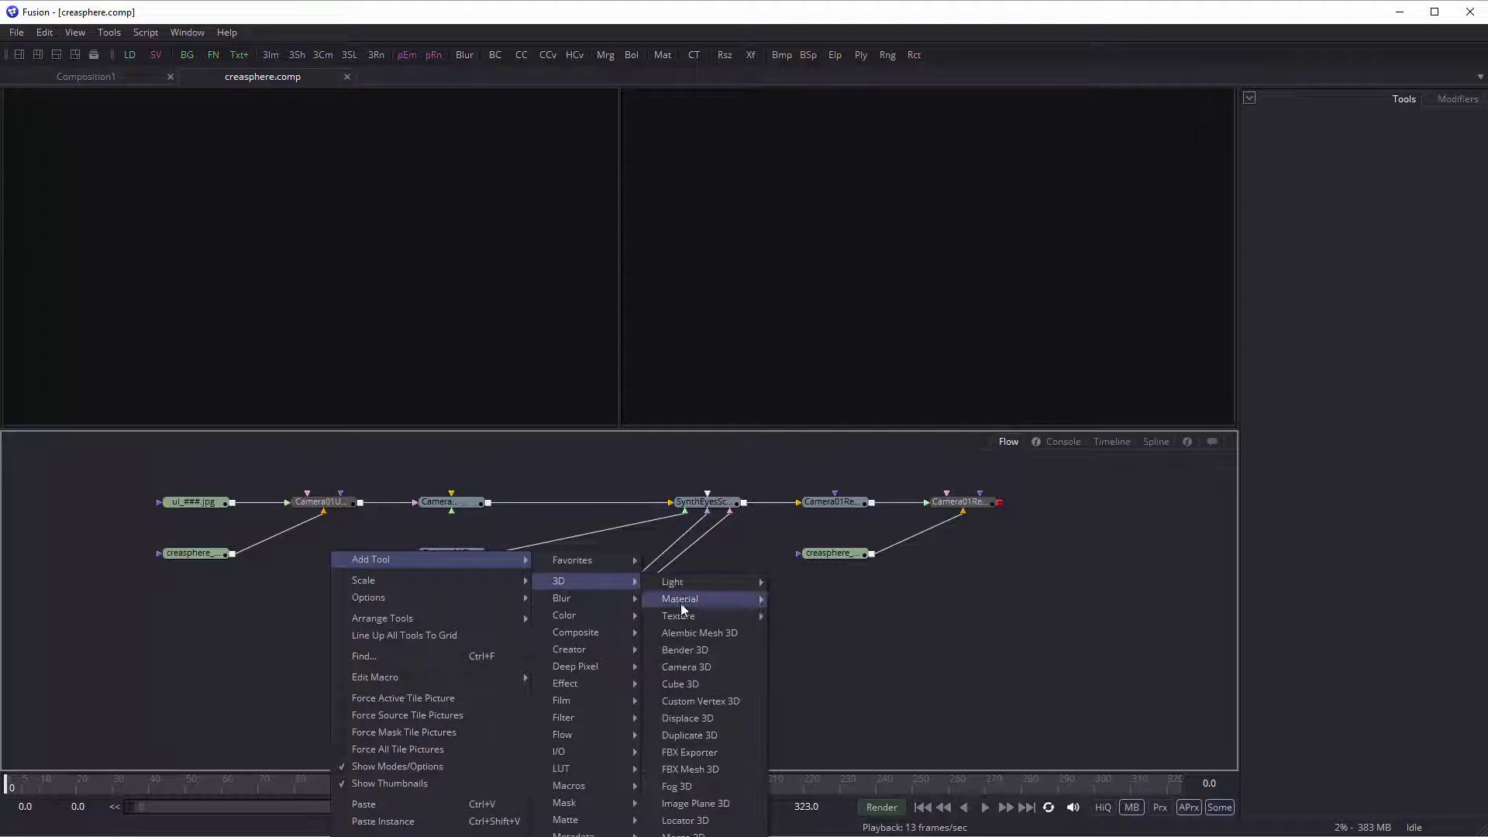
mouse_move(696, 620)
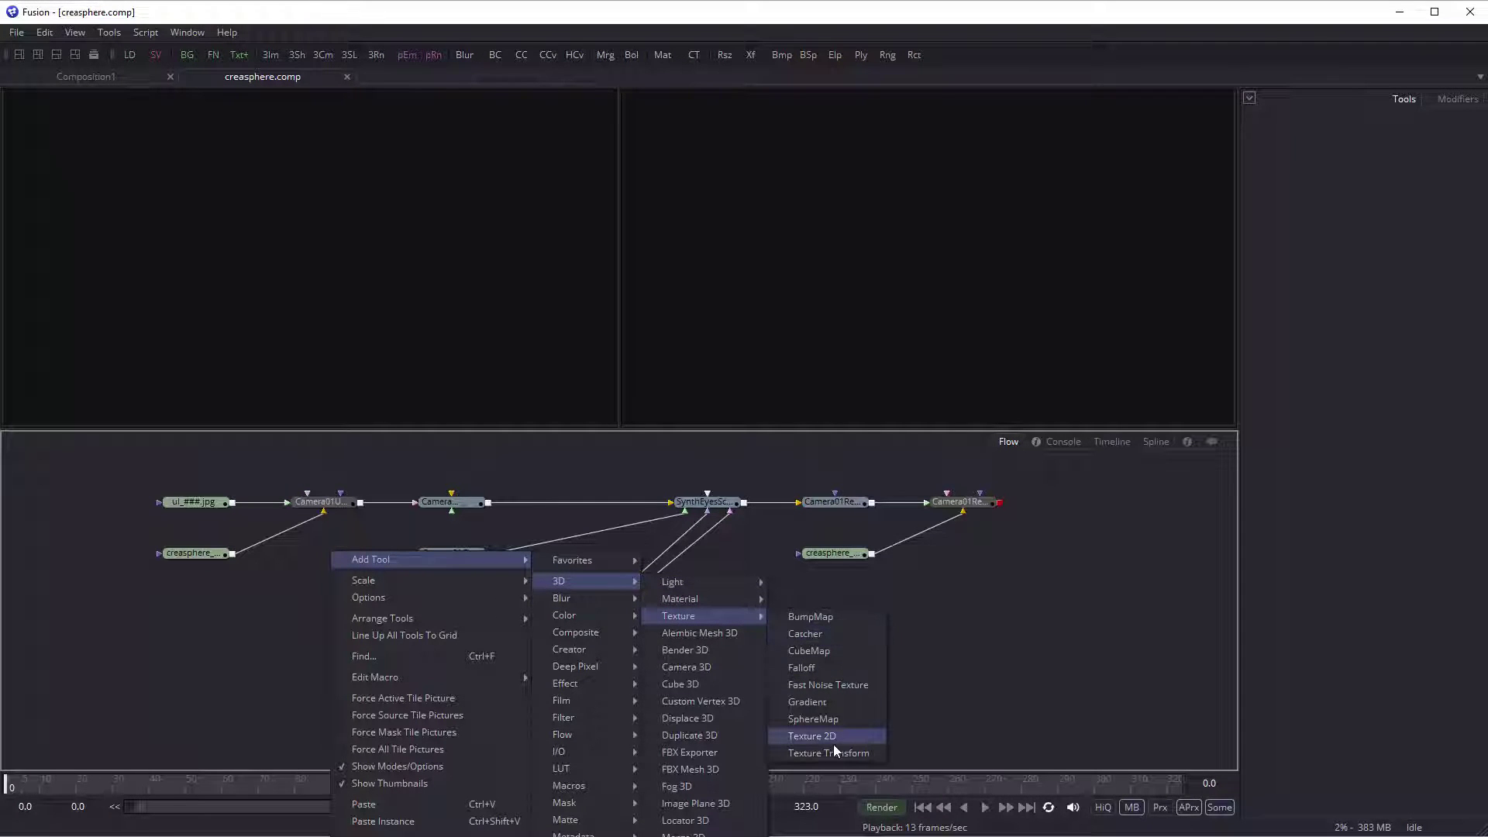
click(811, 736)
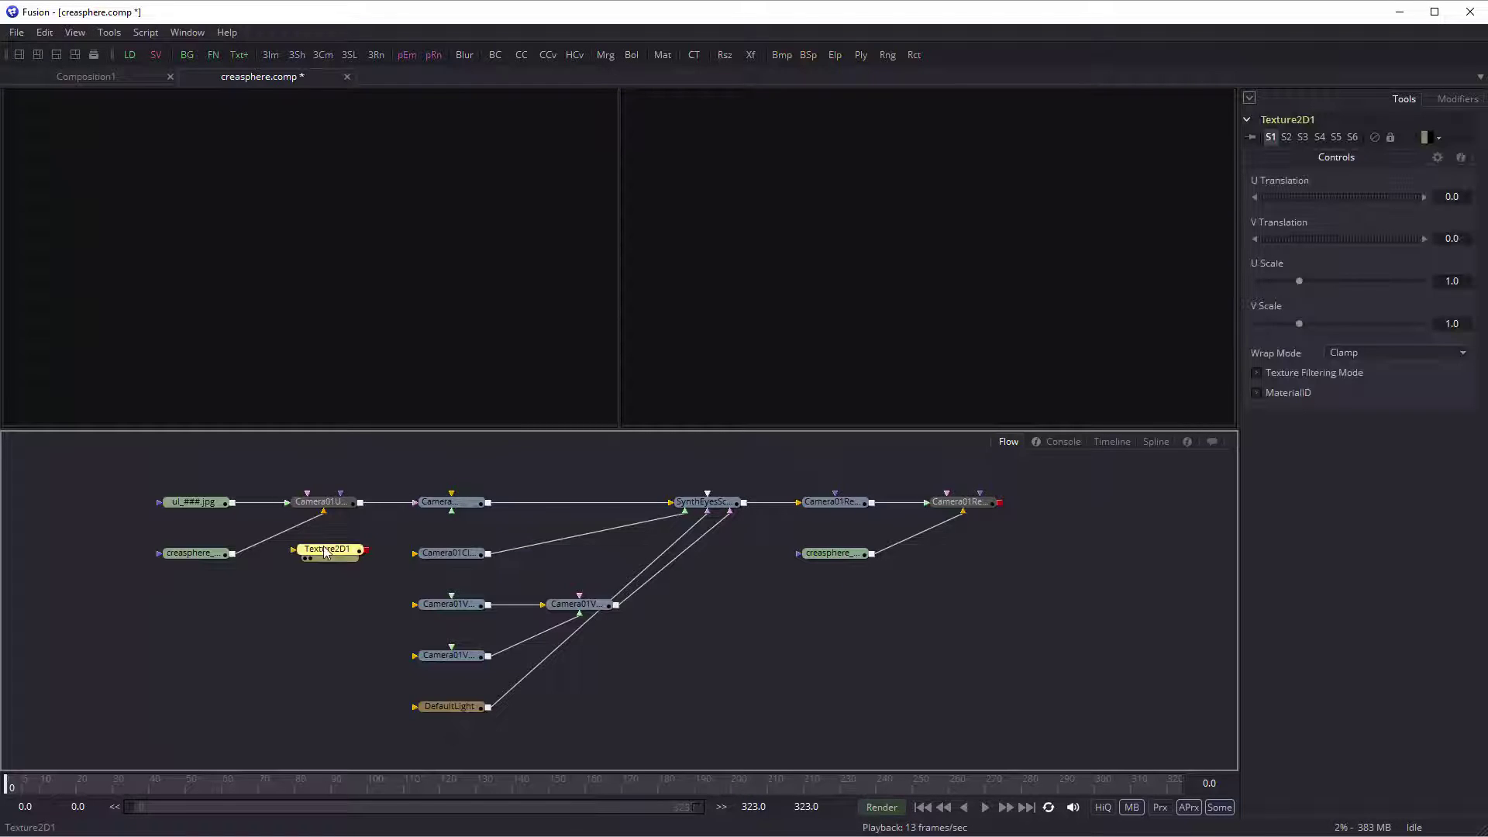
drag(318, 591, 457, 660)
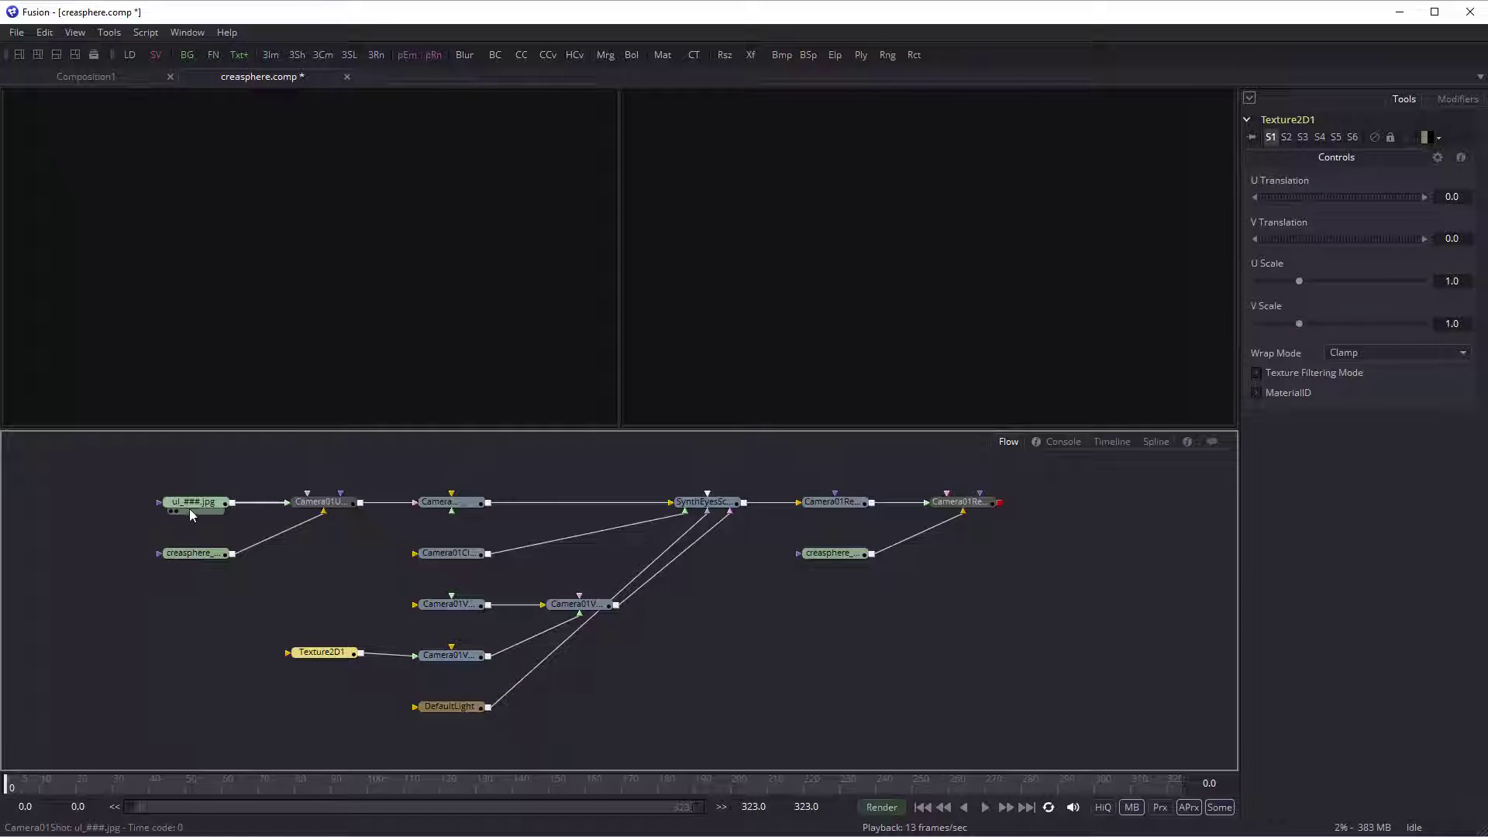
drag(190, 502, 170, 650)
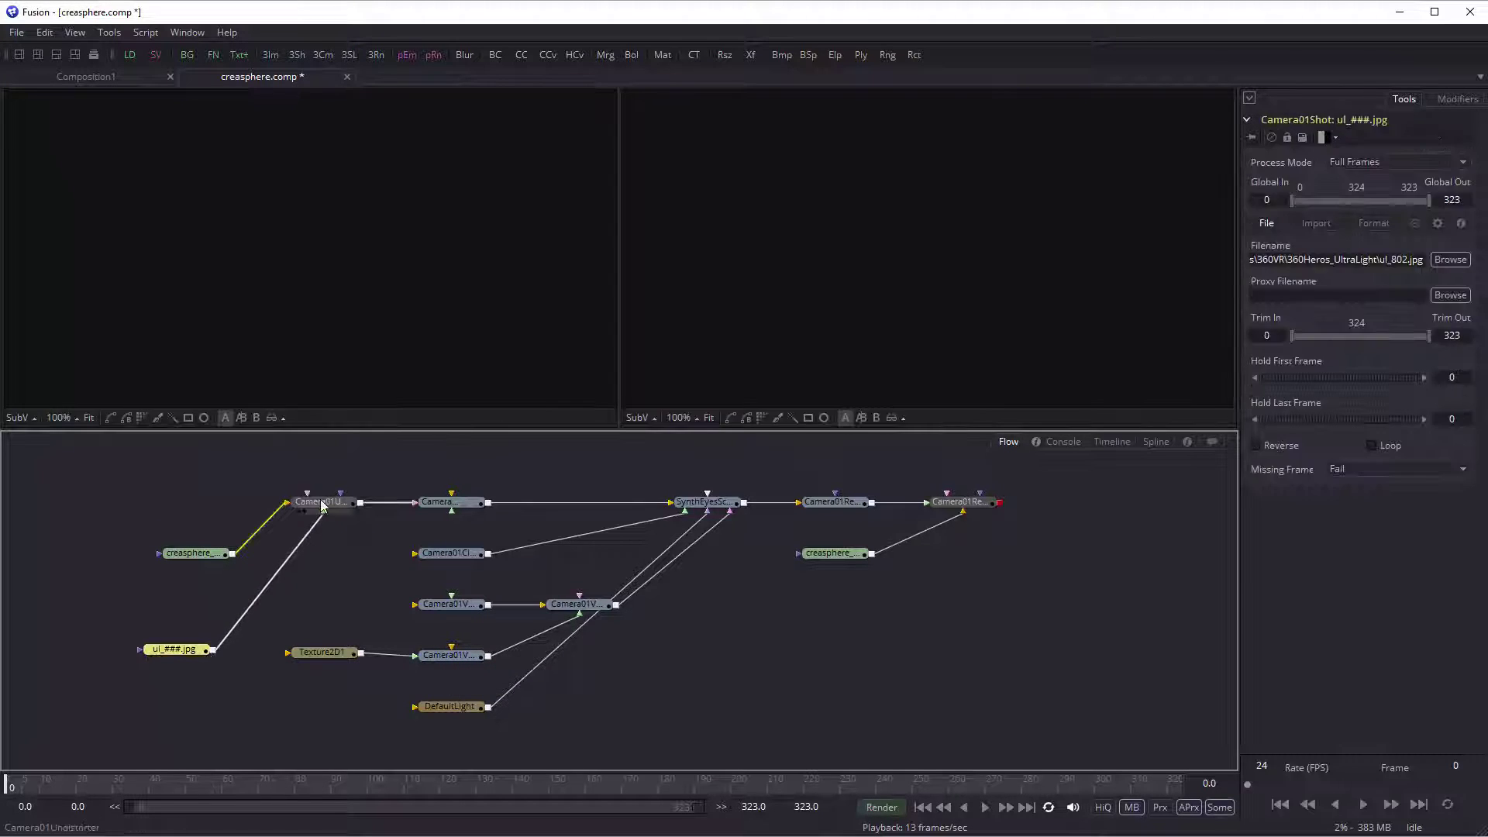
drag(324, 517, 292, 660)
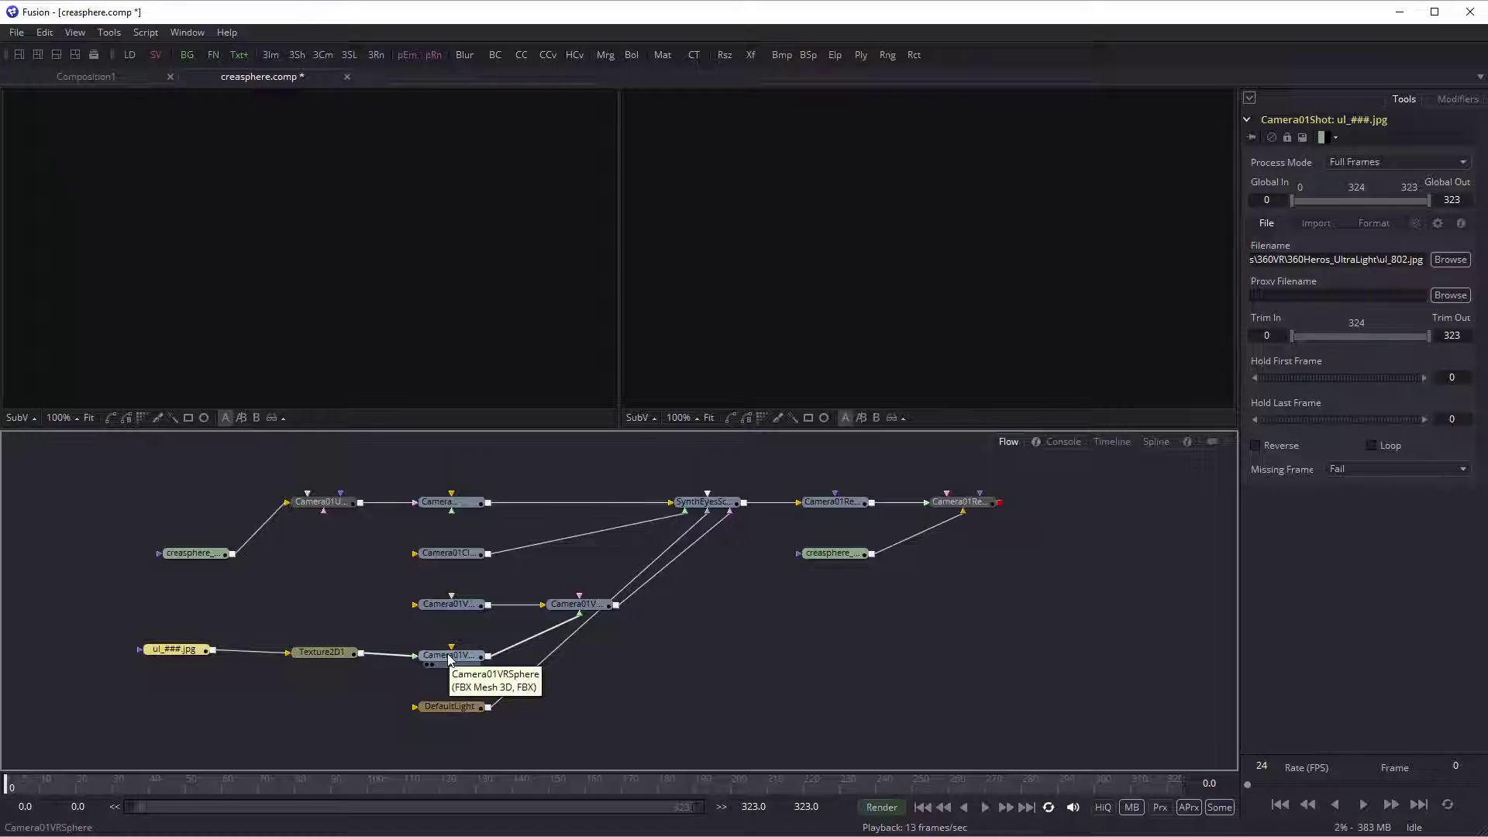
Step: Inspect the VR sphere's translation and rotation while scrubbing the shot back to frame 76
click(595, 609)
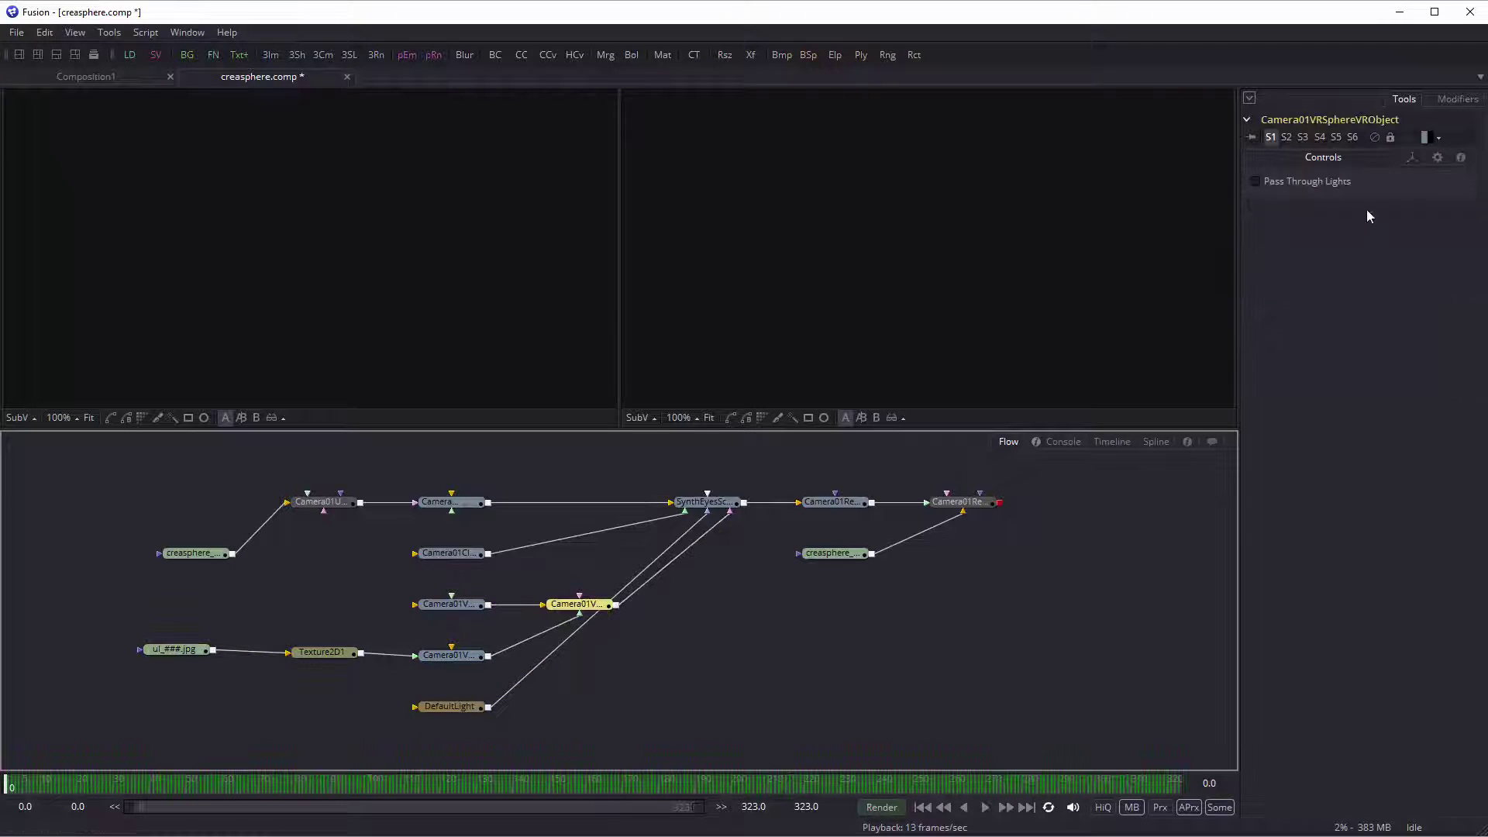
click(1409, 158)
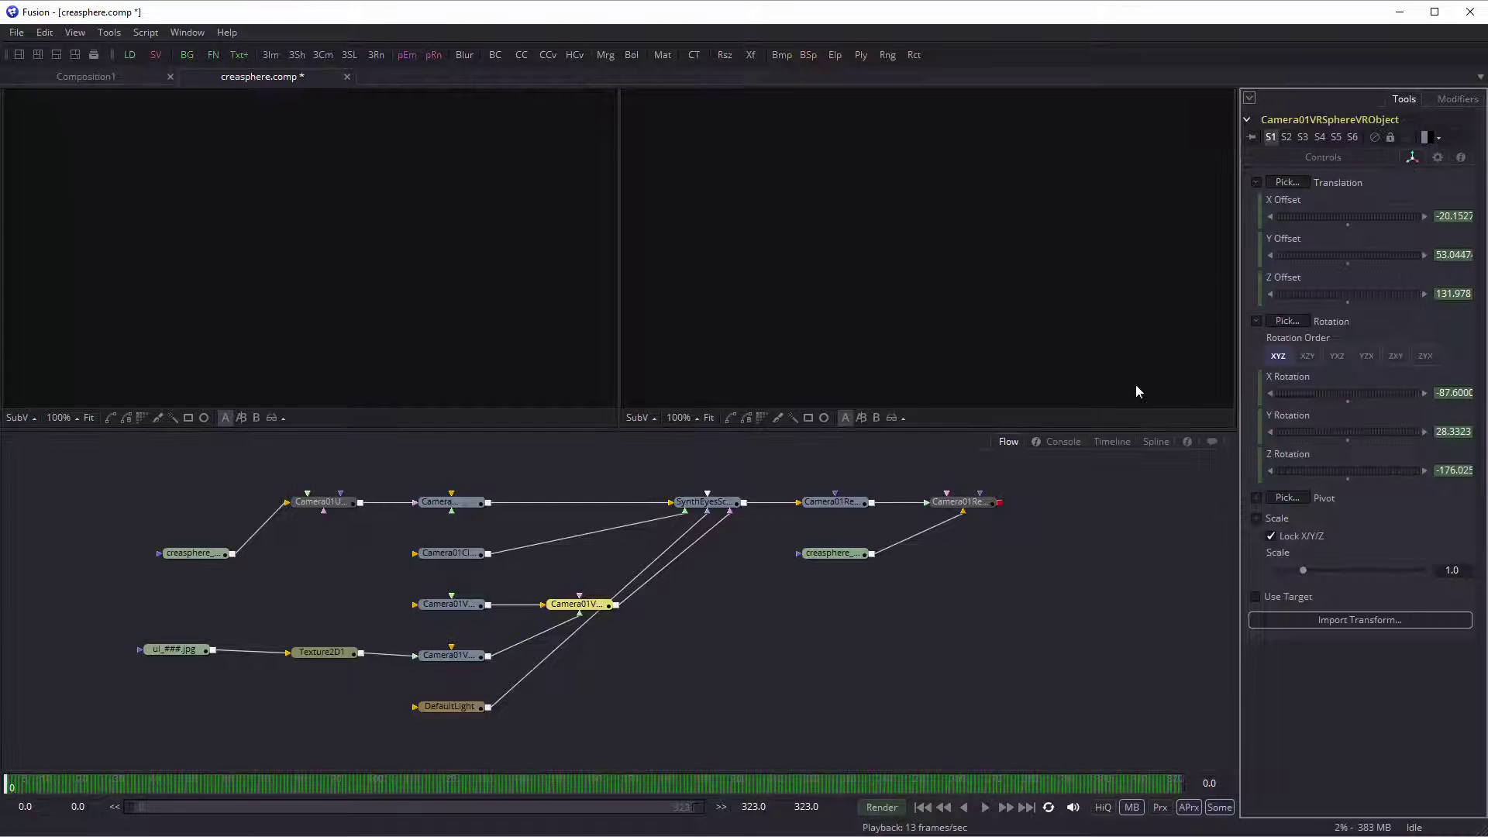
drag(194, 799, 652, 813)
key(shift+space)
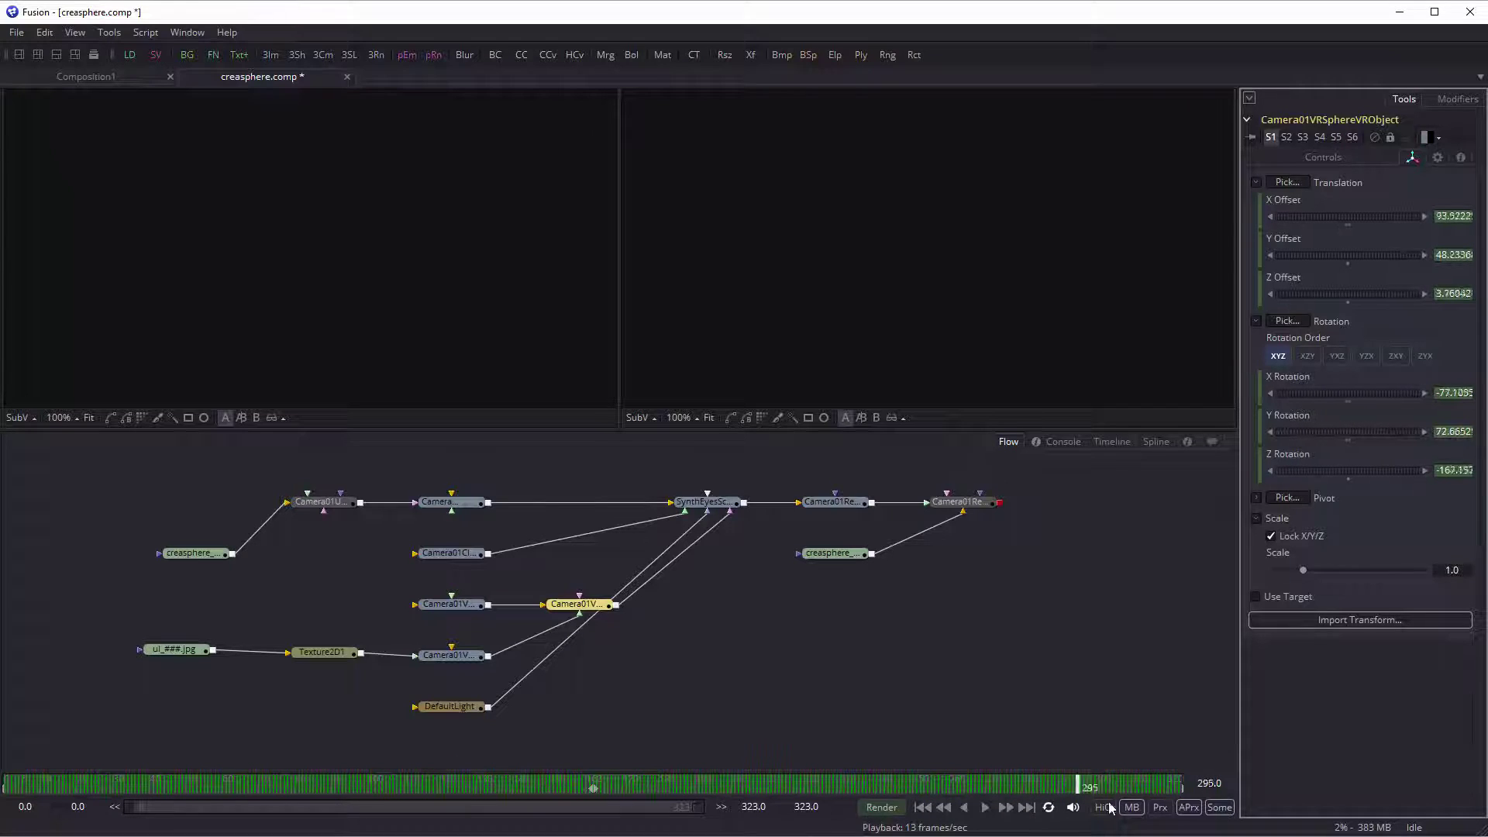
drag(467, 815, 293, 818)
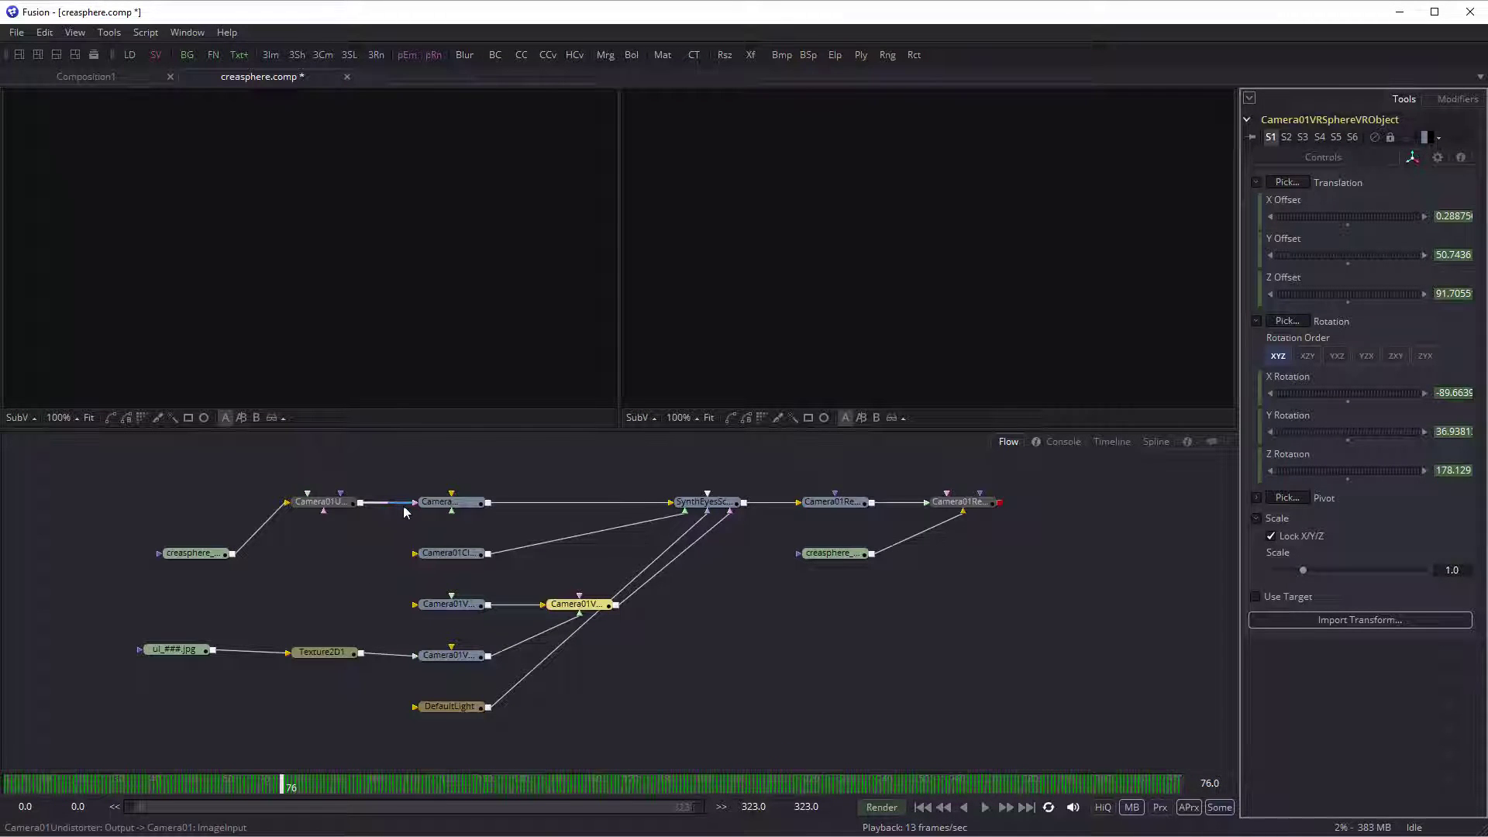
Step: Unlink the undistorter from the camera and the redistorter from Camera01Renderer, then select the renderer
drag(410, 508, 278, 549)
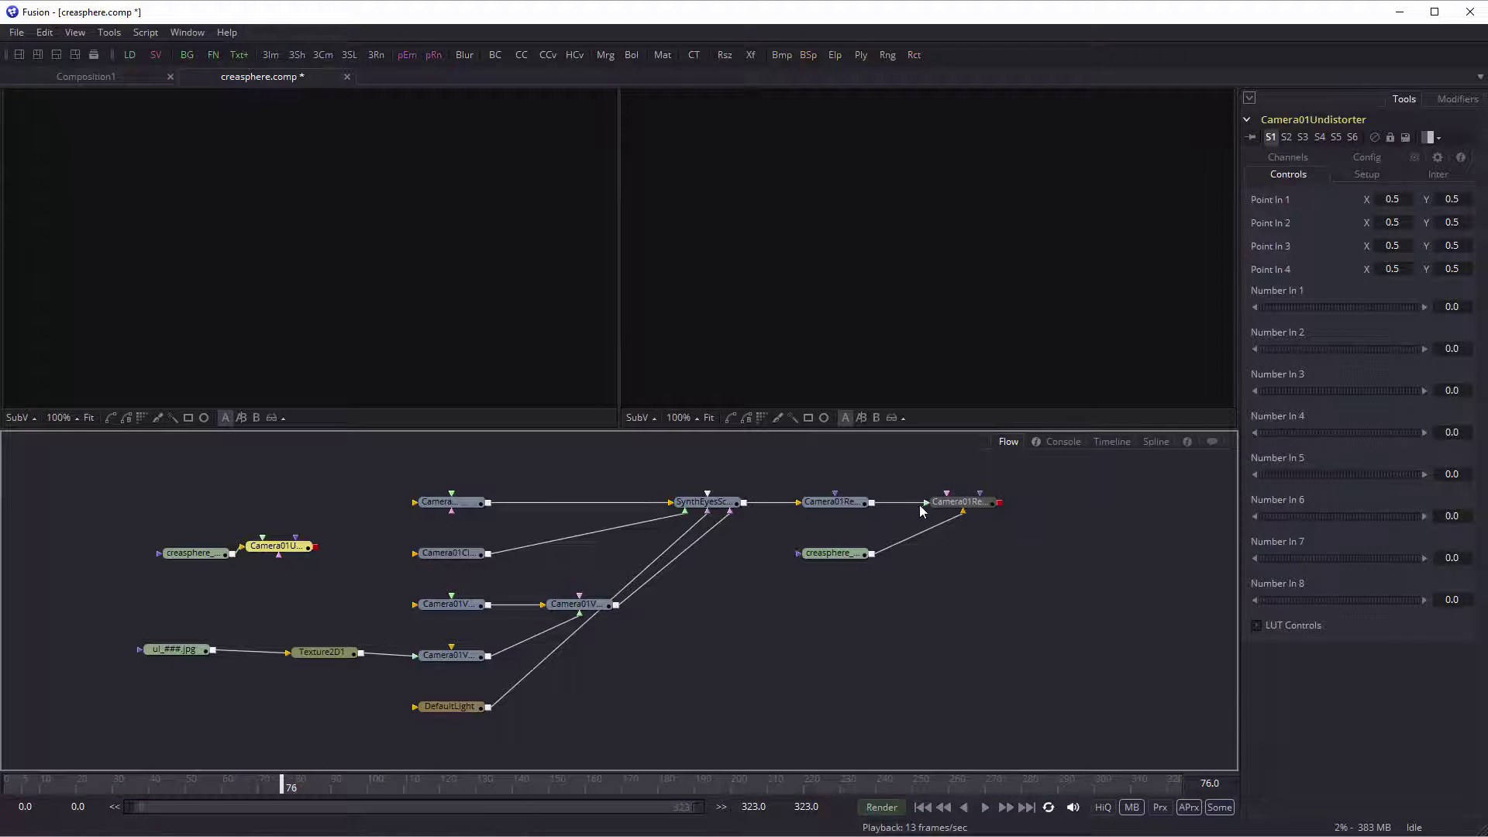
drag(923, 504, 1000, 611)
drag(820, 564, 828, 613)
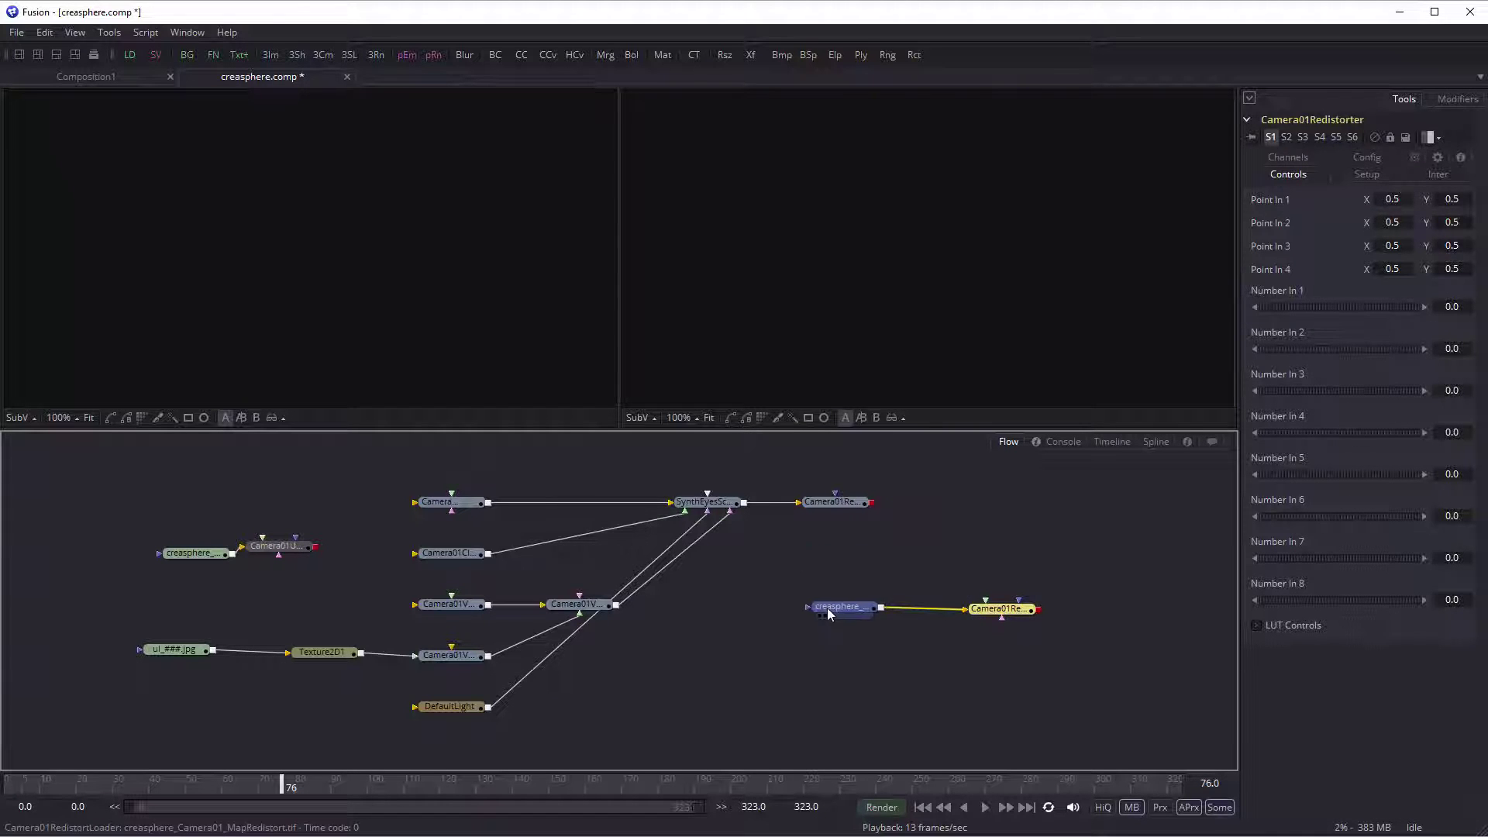
click(828, 612)
click(831, 503)
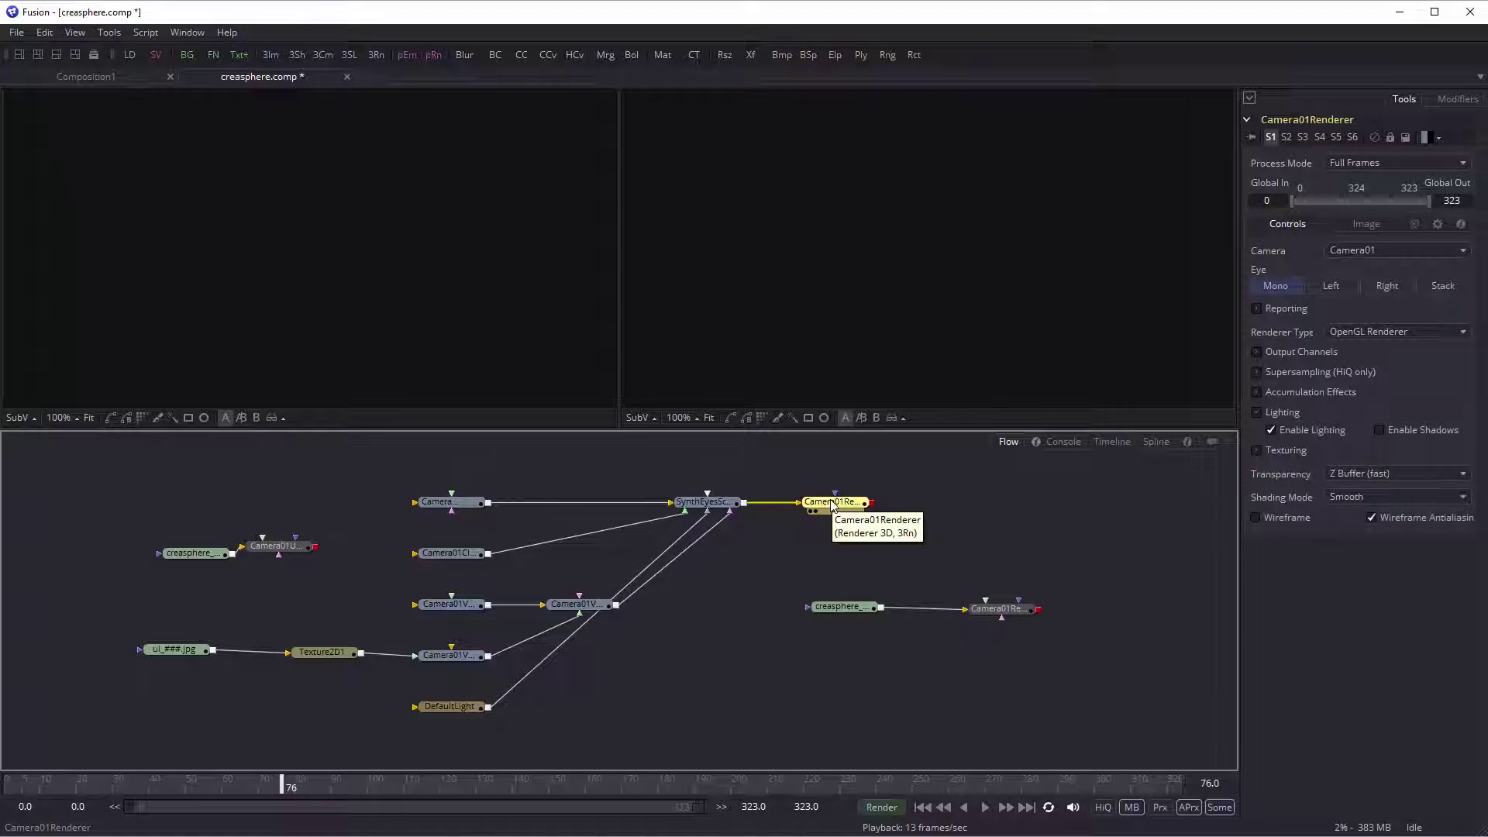
Step: Show Camera01Renderer in the right viewer and SynthEyesScene in the left, orbited to reveal the point cloud
drag(831, 504, 972, 282)
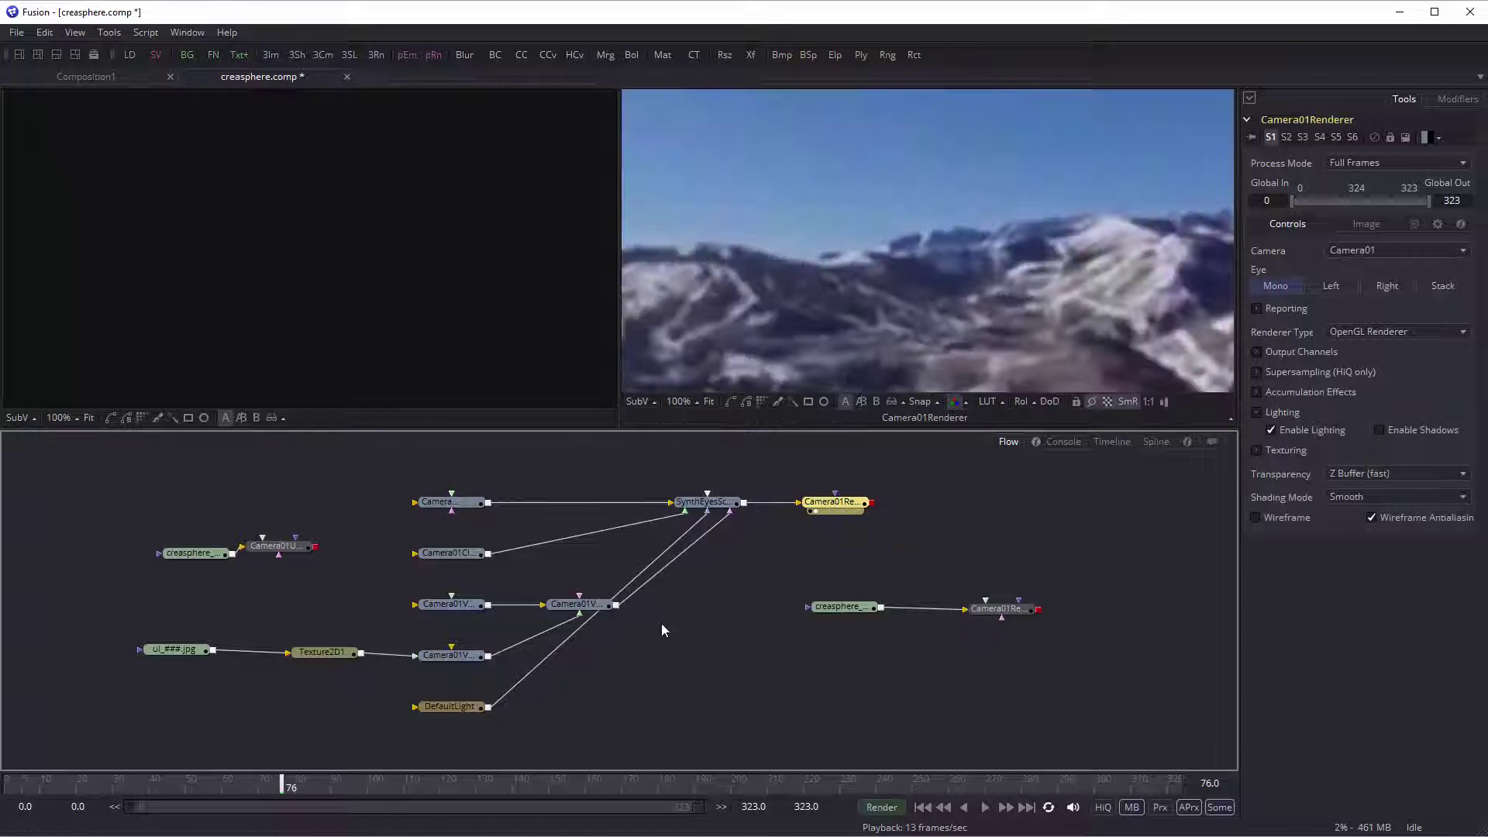
click(704, 506)
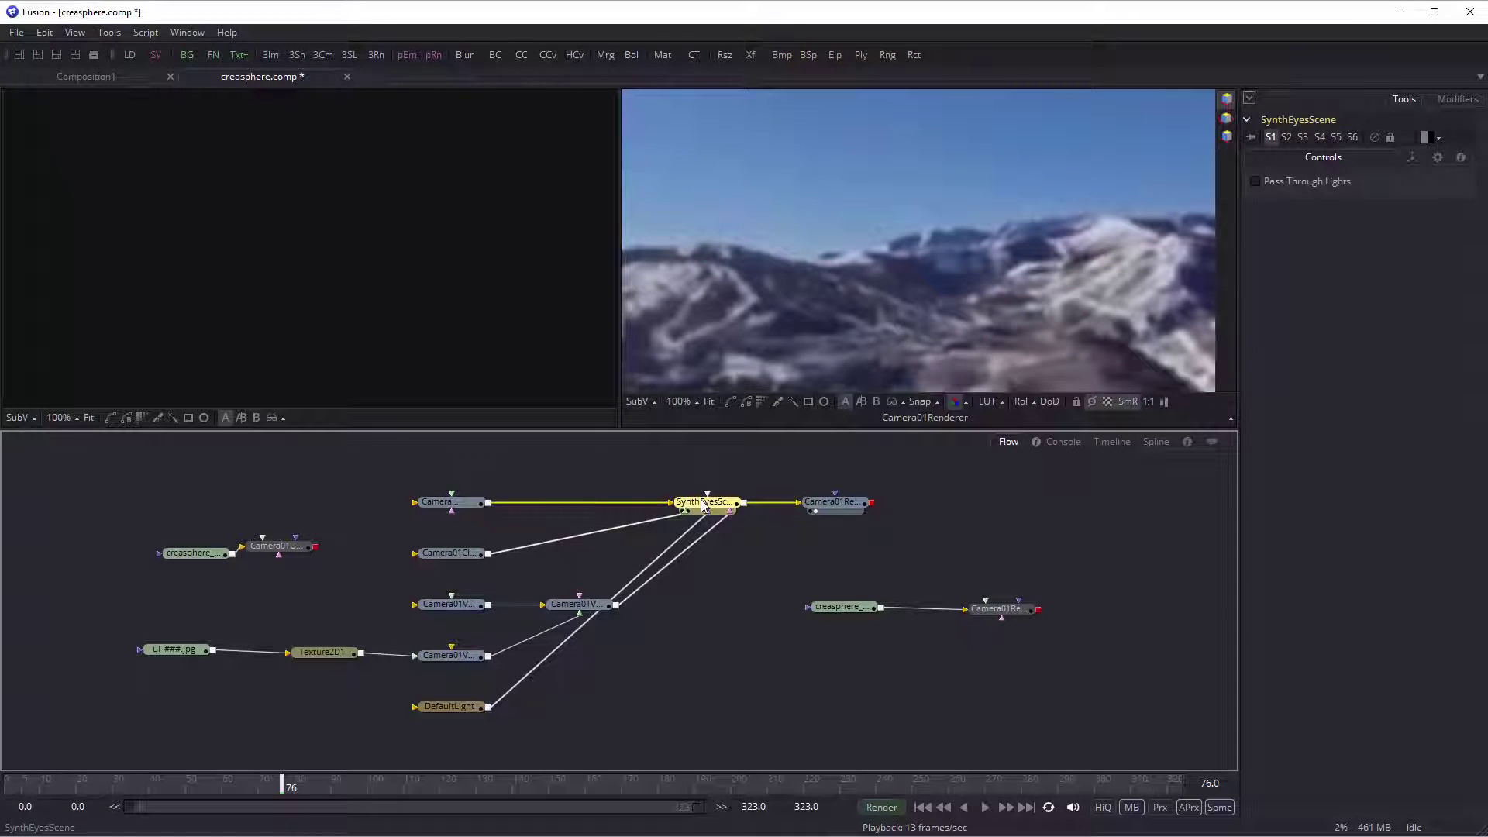
key(1)
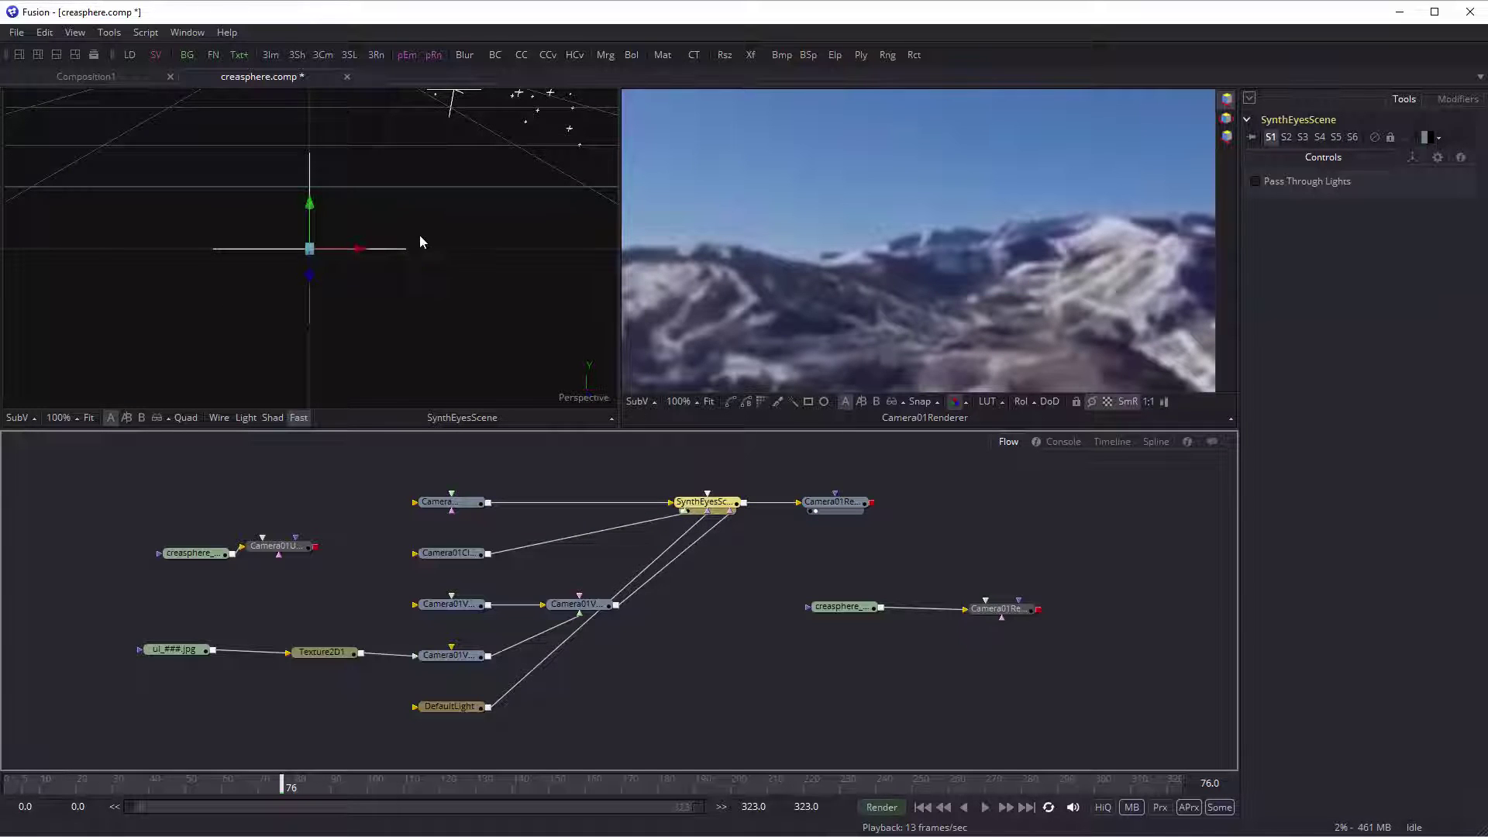
alt+middle_drag(389, 222, 1060, 26)
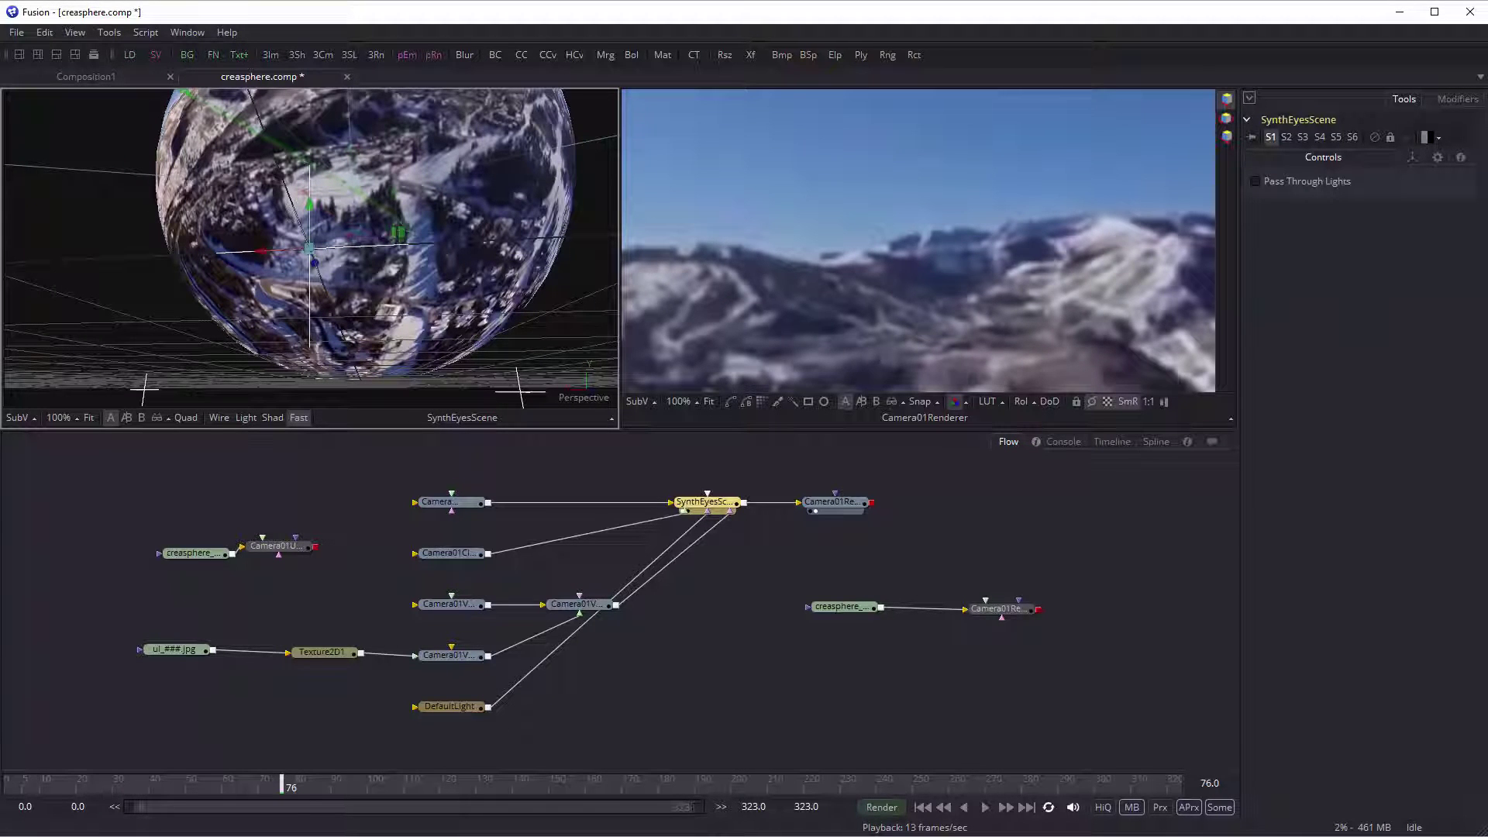
Step: Scrub from frame 0 to about 237 and back to frame 40 to watch the textured sphere
drag(143, 786, 645, 814)
drag(743, 823, 899, 824)
drag(1000, 793, 717, 792)
drag(571, 778, 478, 777)
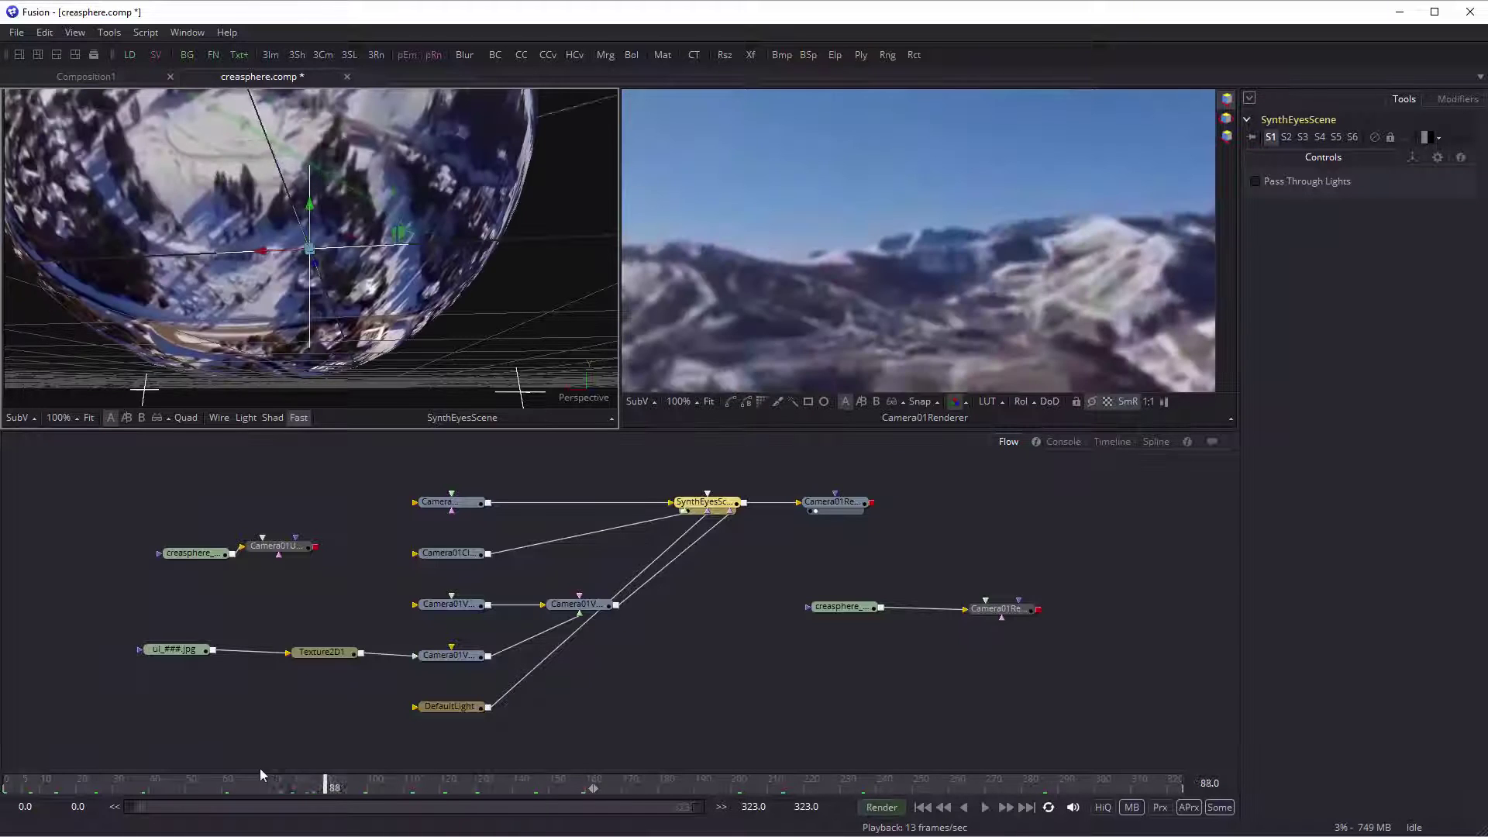
drag(249, 769, 150, 760)
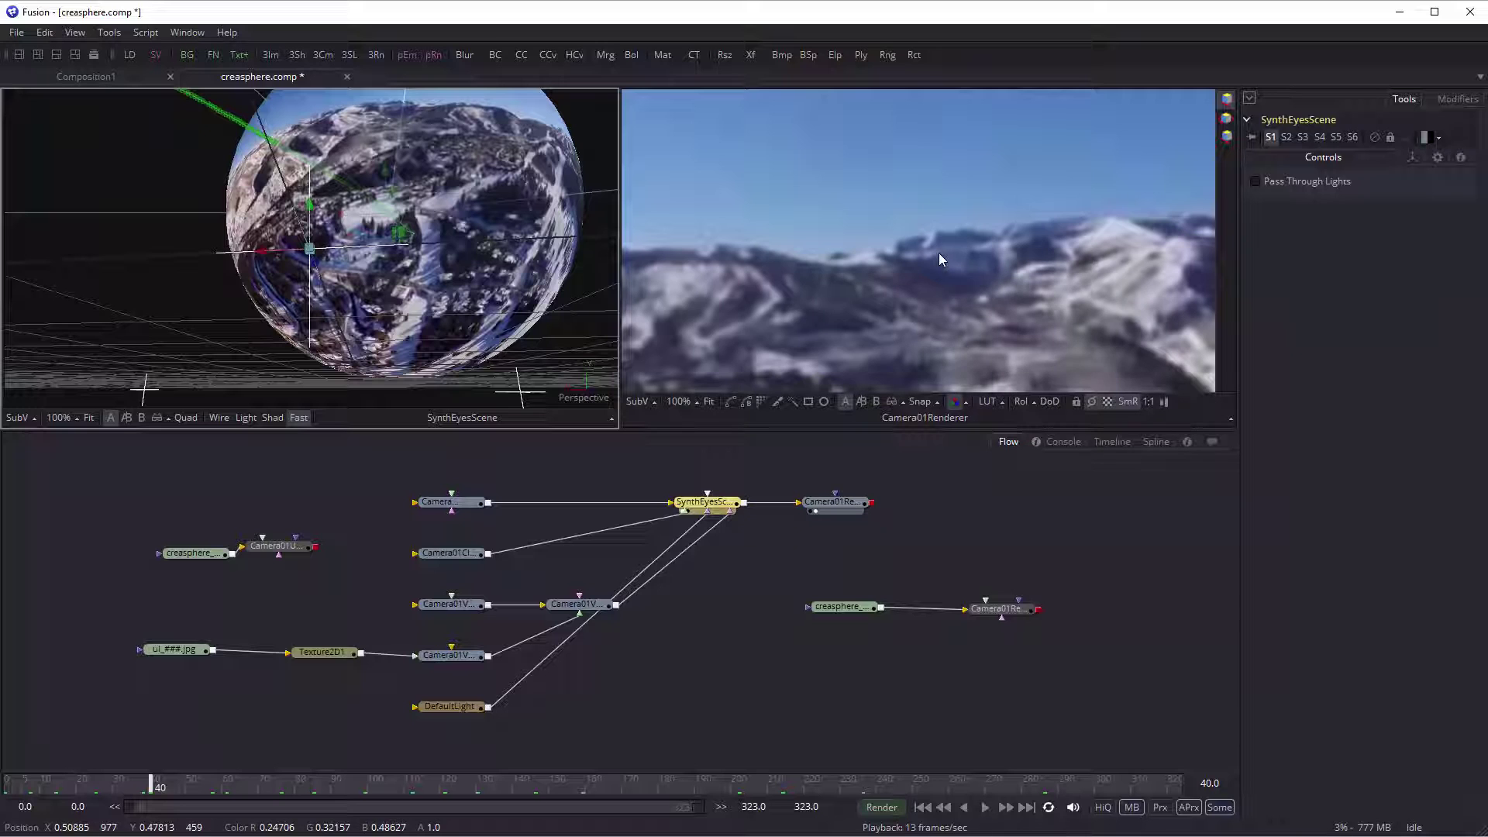
Step: Show the ul_###.jpg footage fitted in the left viewer and play the shot from the start beside the stabilized render
click(183, 652)
key(1)
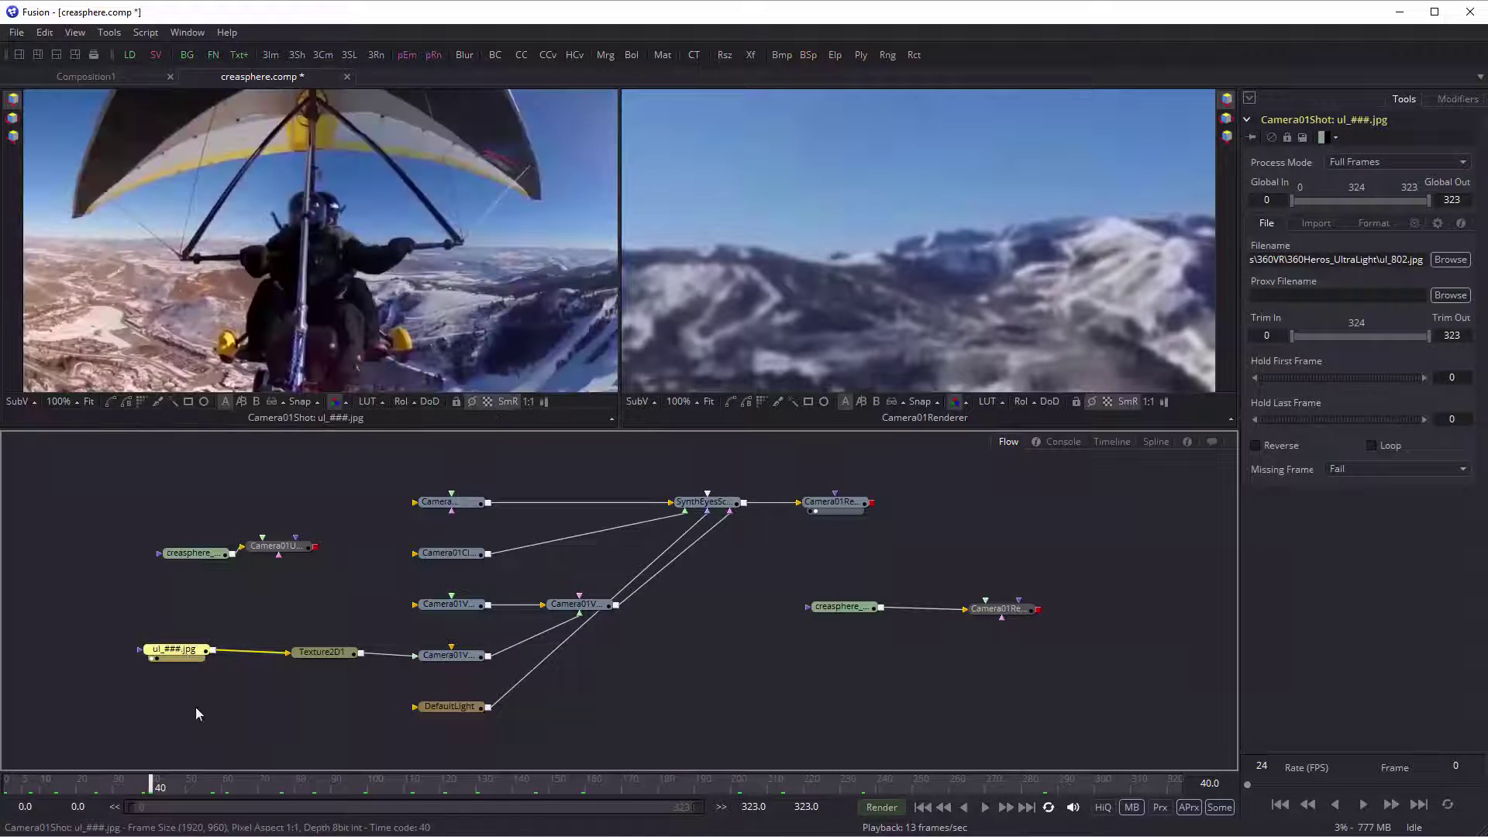
click(230, 697)
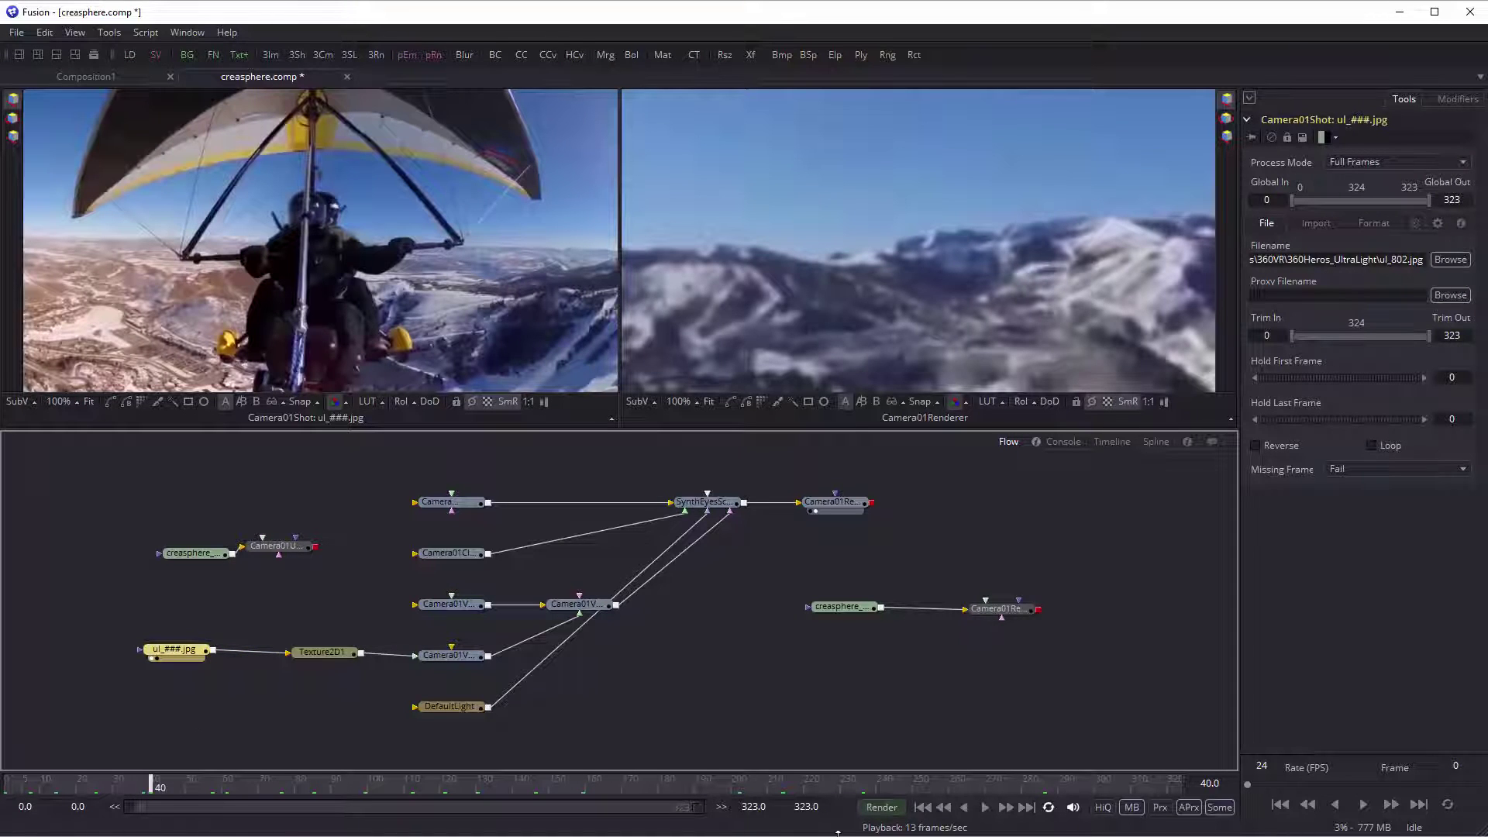
click(922, 808)
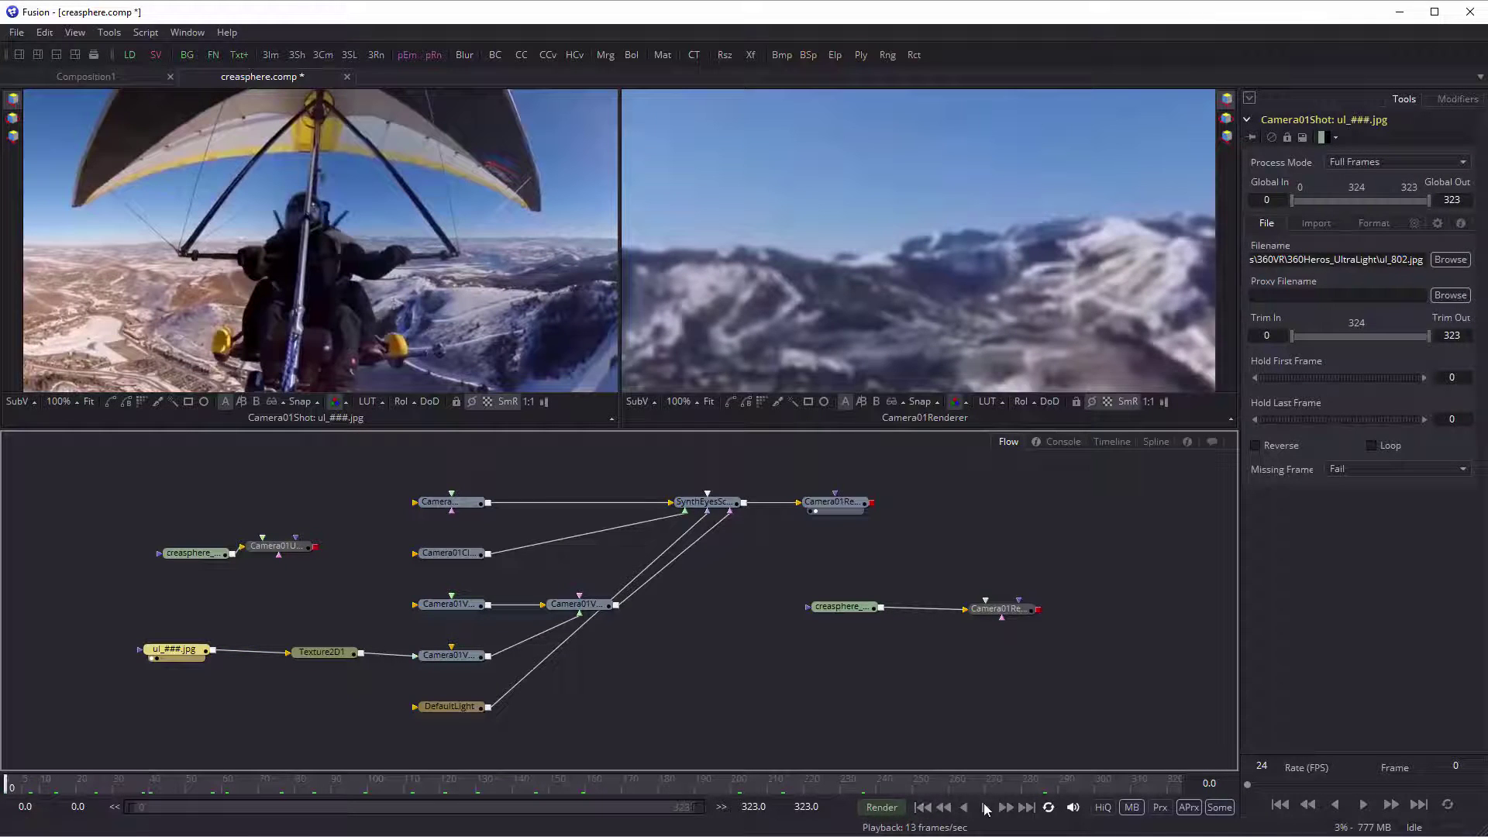
click(985, 808)
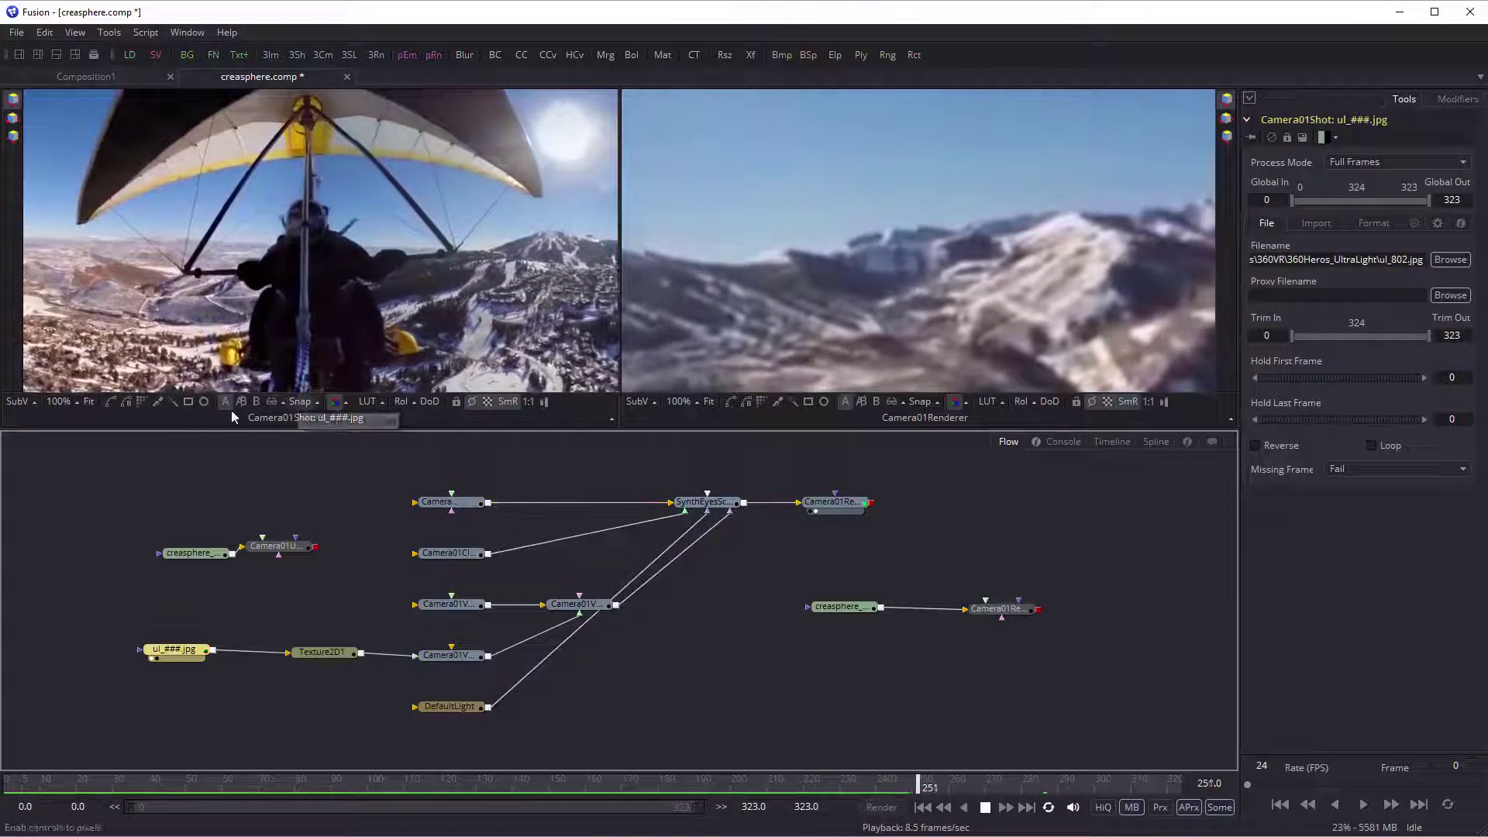
click(84, 403)
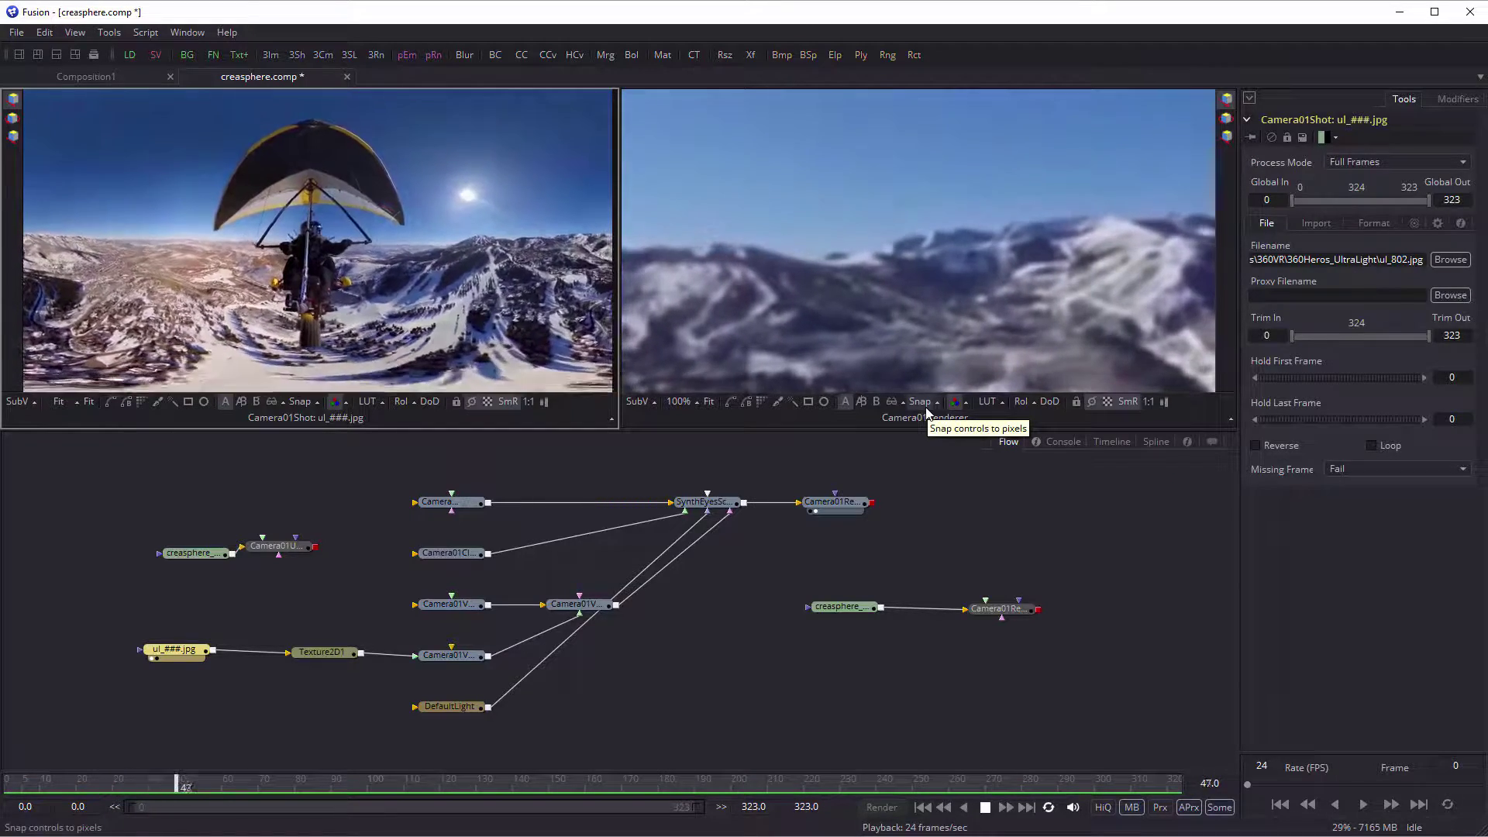
click(985, 810)
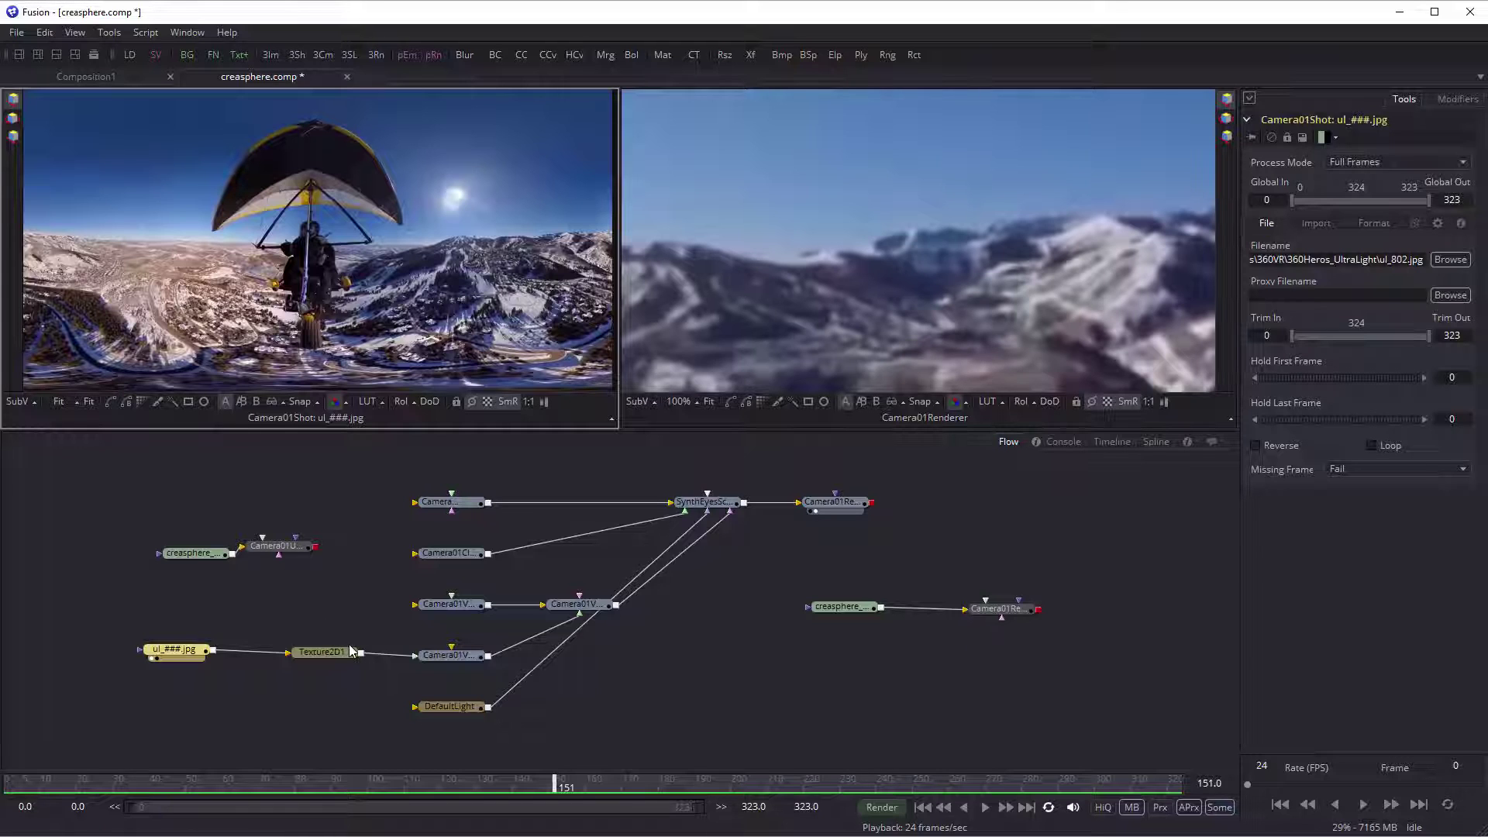
Step: Select SynthEyesScene for the left viewer and orbit the 3D view around the sphere toward the origin
click(688, 503)
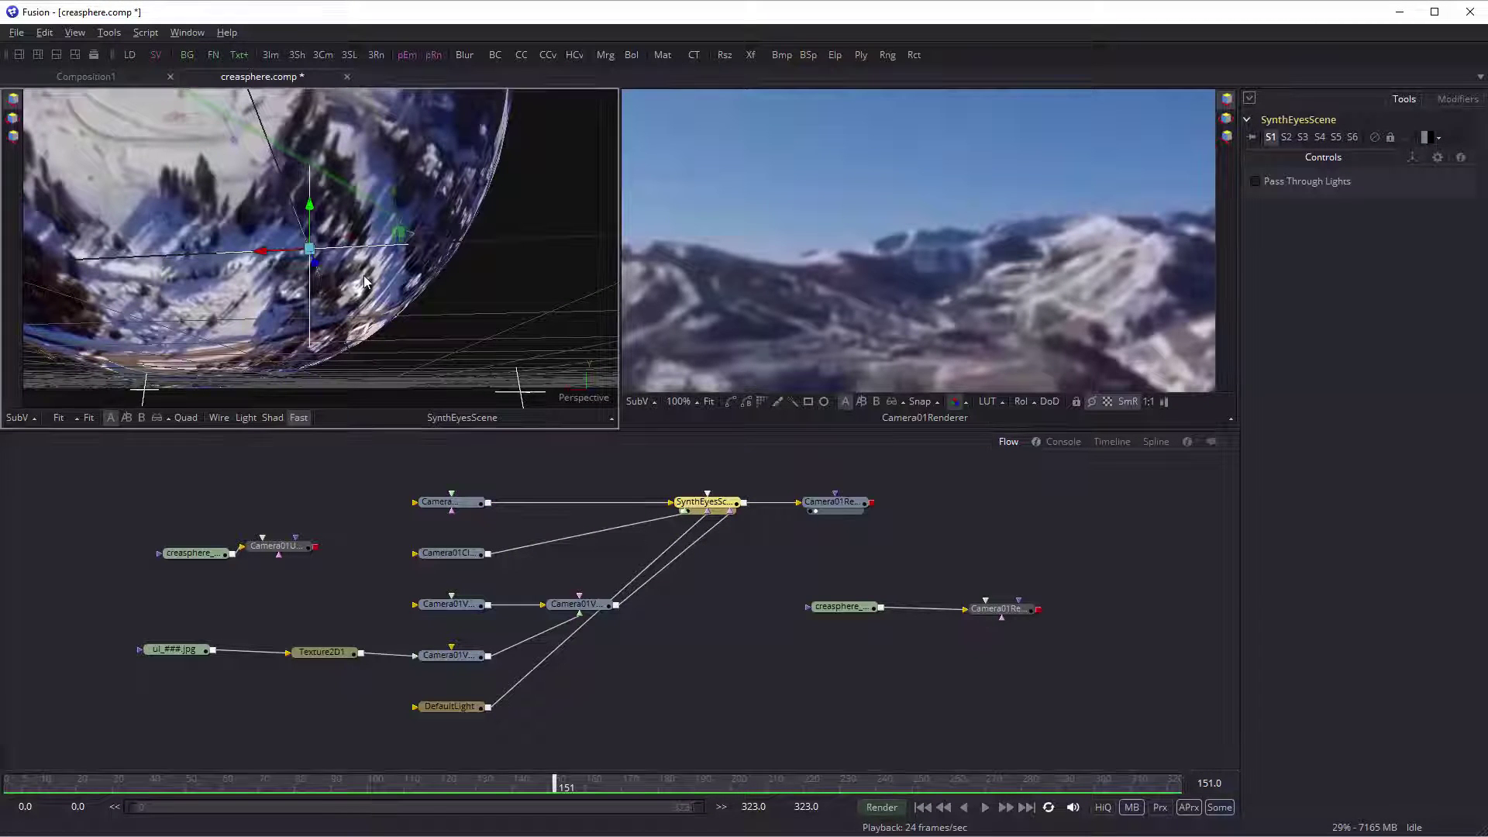
alt+middle_drag(360, 275, 322, 434)
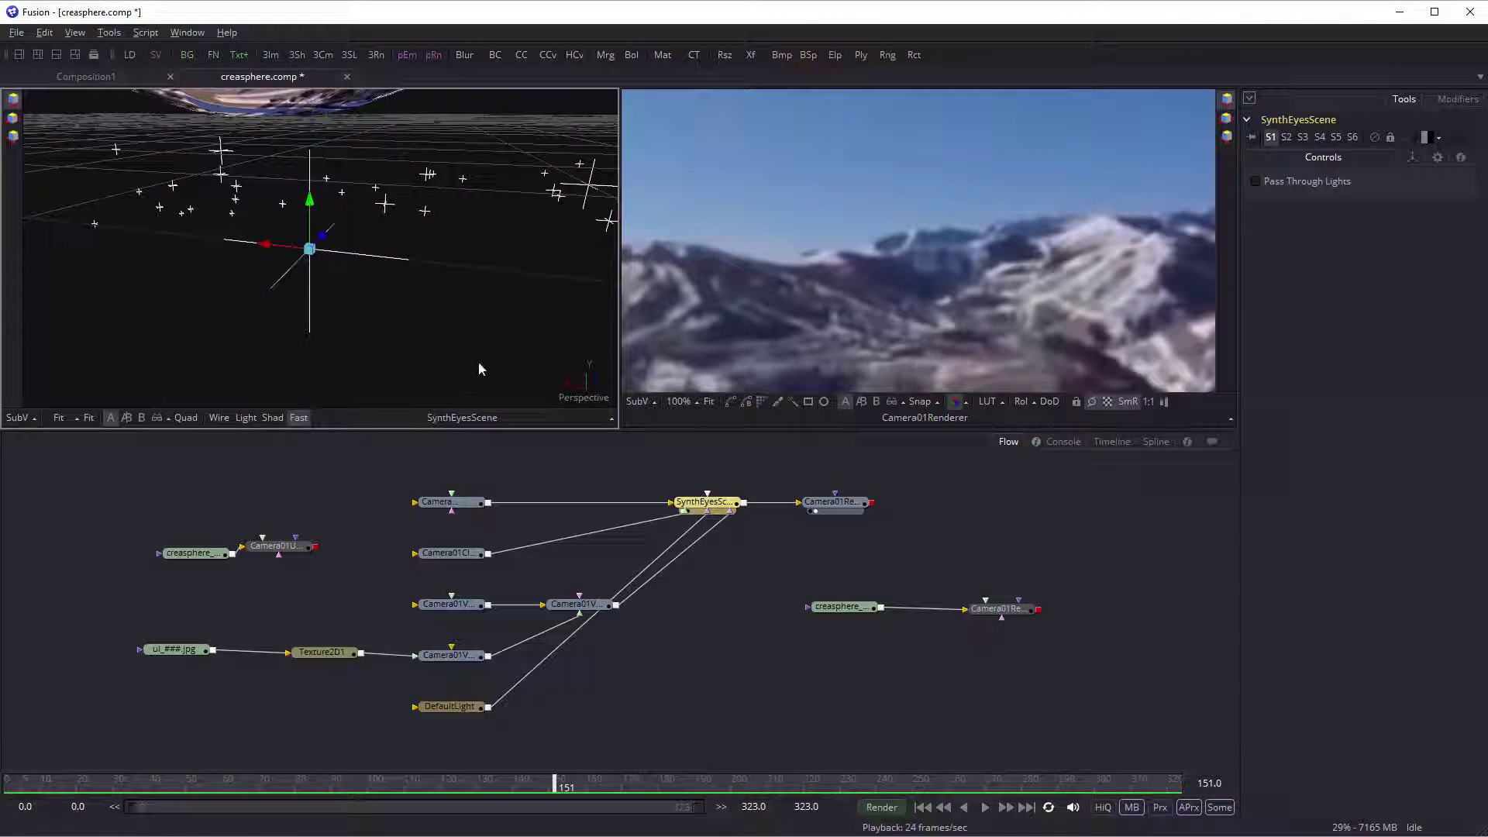
alt+middle_drag(399, 264, 463, 275)
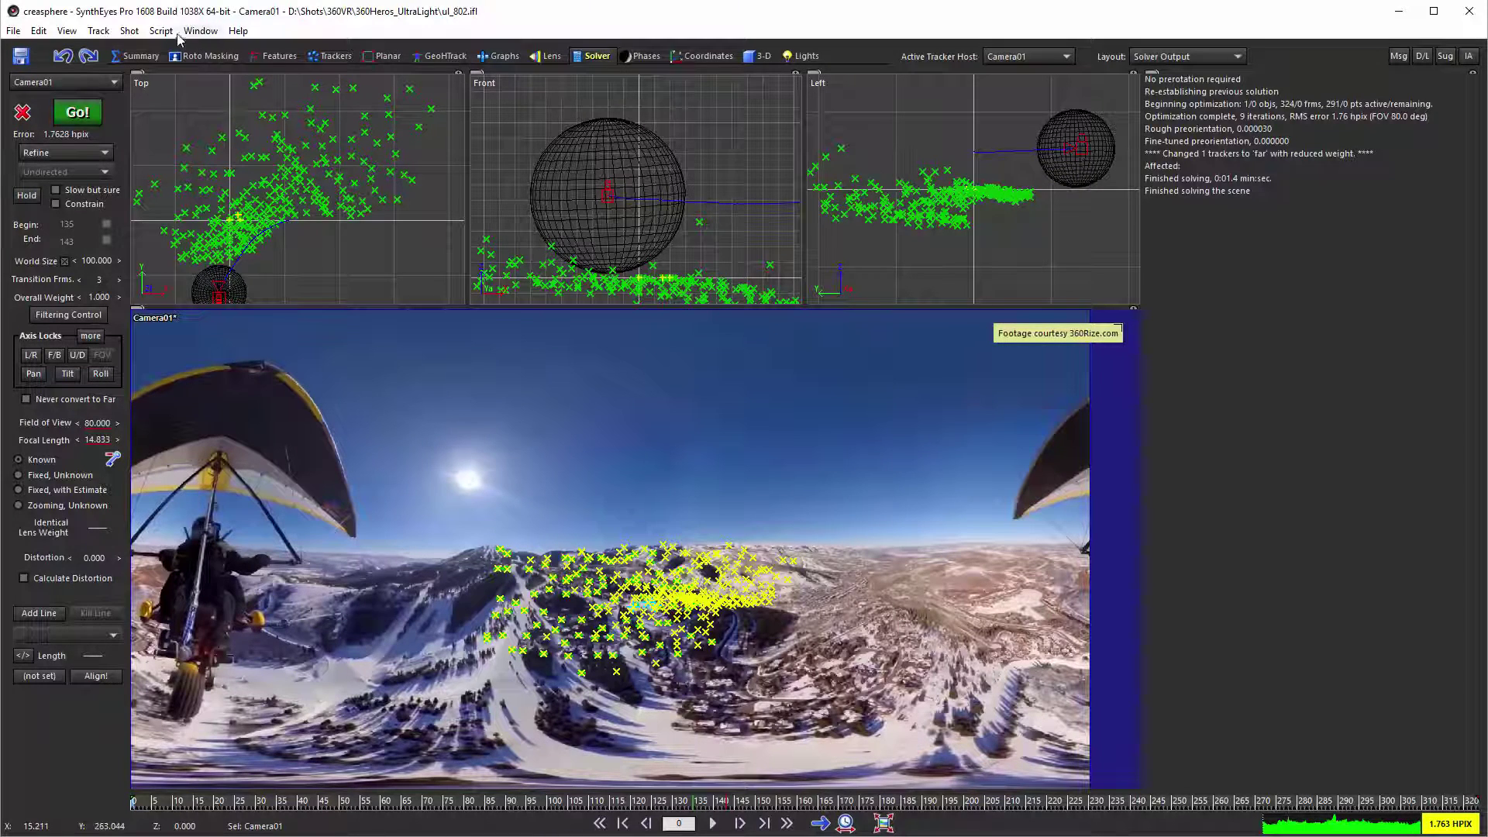
Step: Launch VR360 Create Spherical Screen again from the Script menu to see its Stabilized option
click(161, 31)
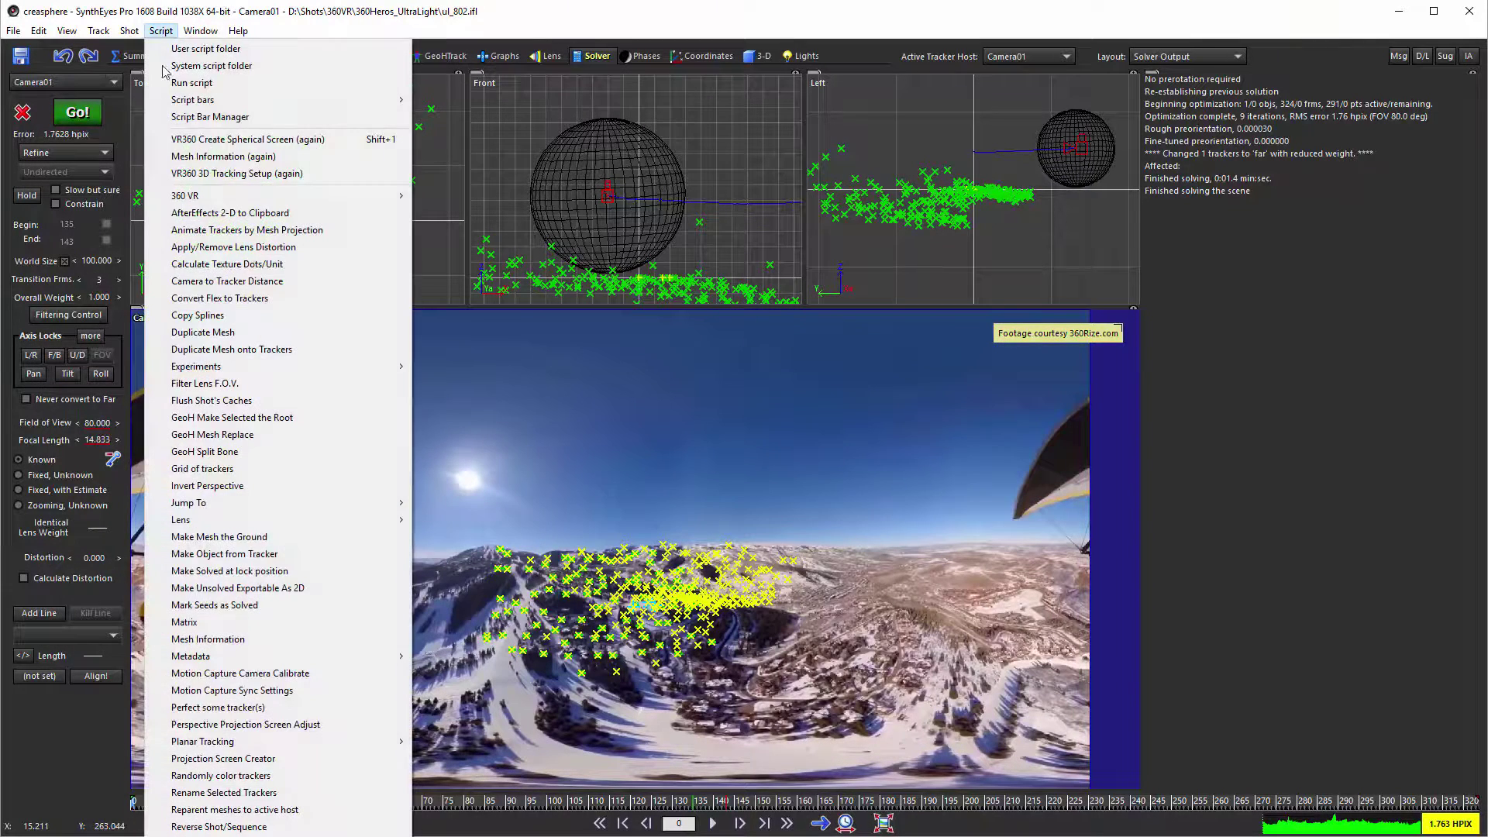
click(167, 141)
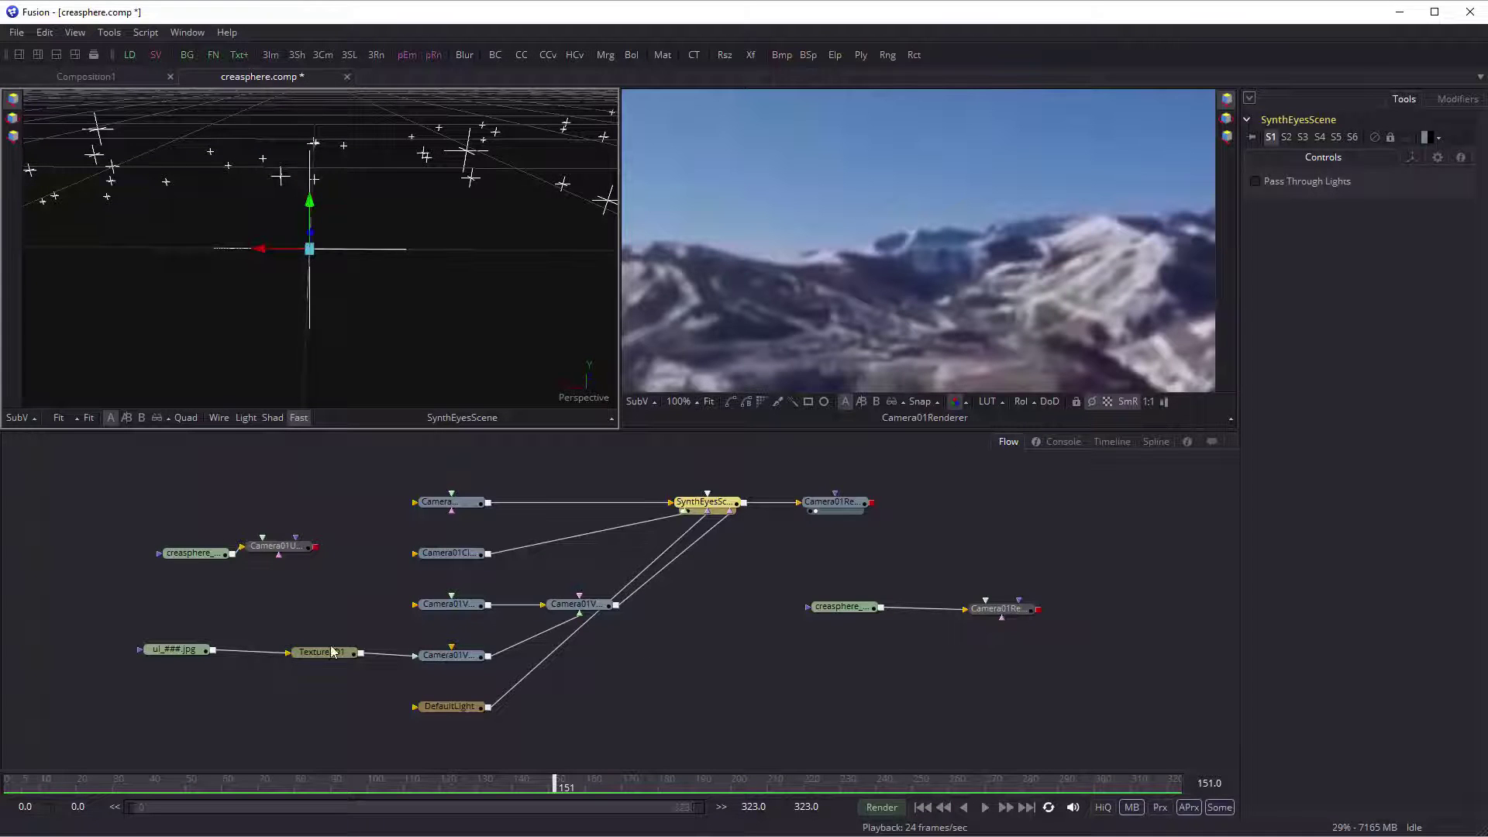
mouse_move(169, 656)
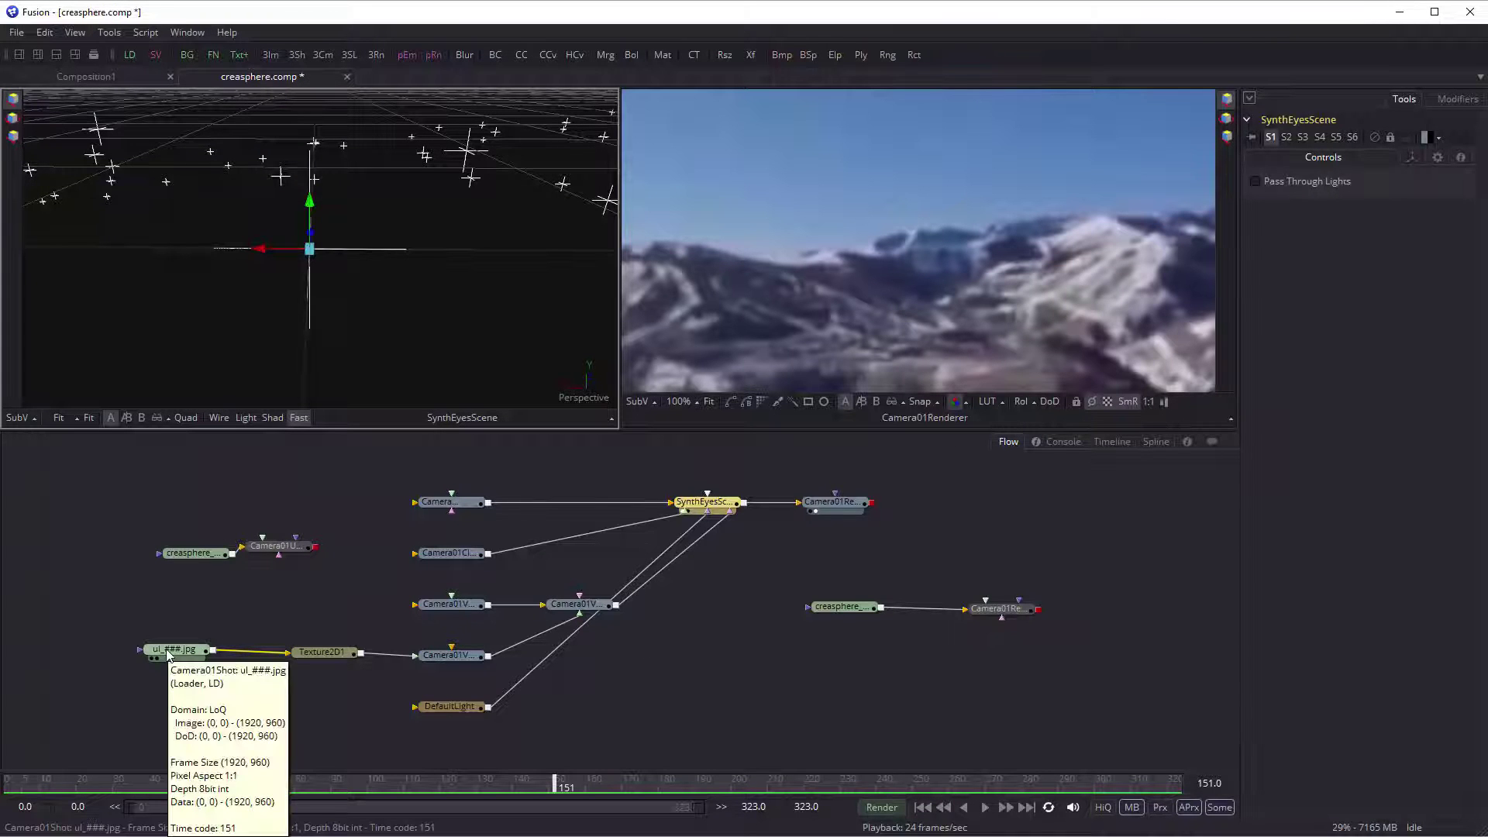